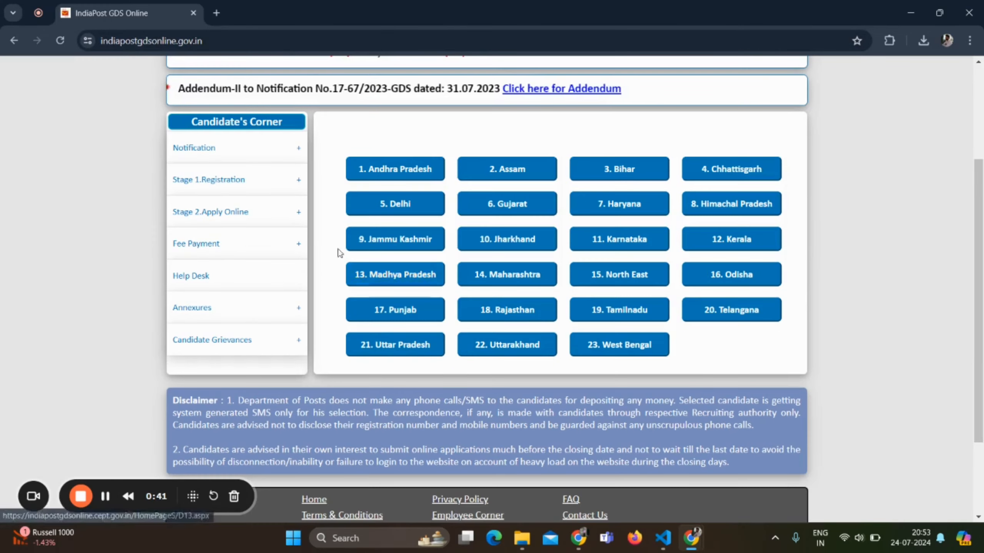
Step: Open the Maharashtra circle and view the list of GDS posts for its Jalgaon division
scroll(338, 250, "down", 3)
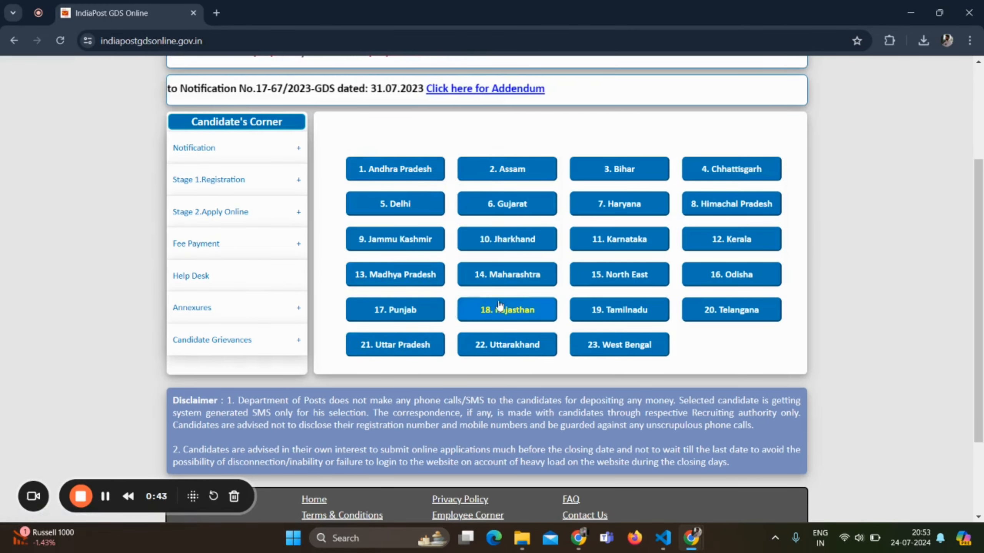
left_click(509, 275)
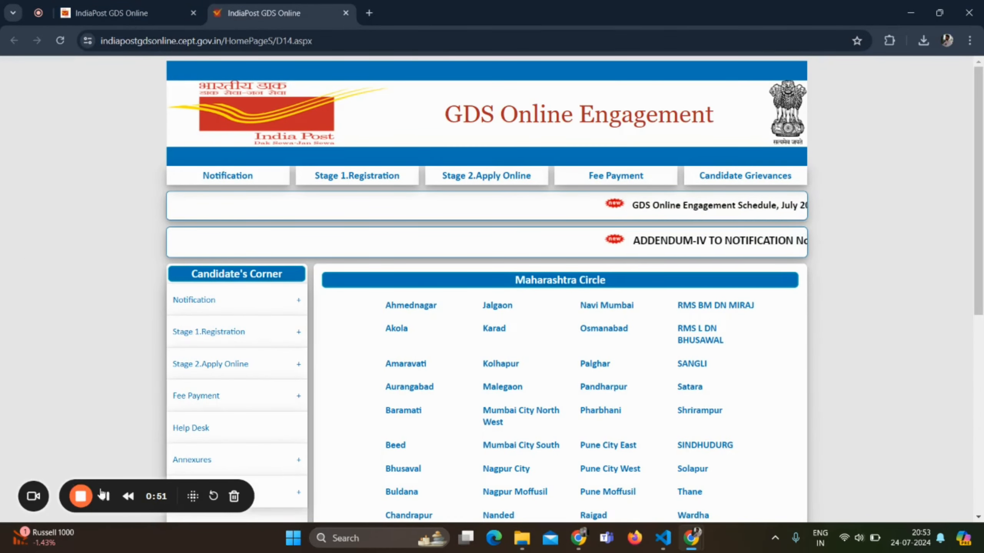
scroll(132, 500, "down", 3)
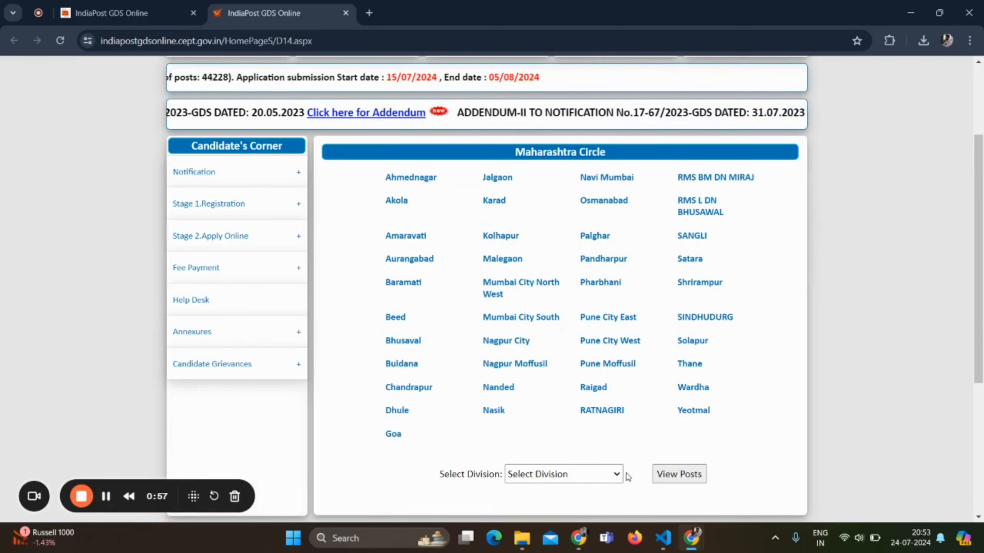
left_click(612, 475)
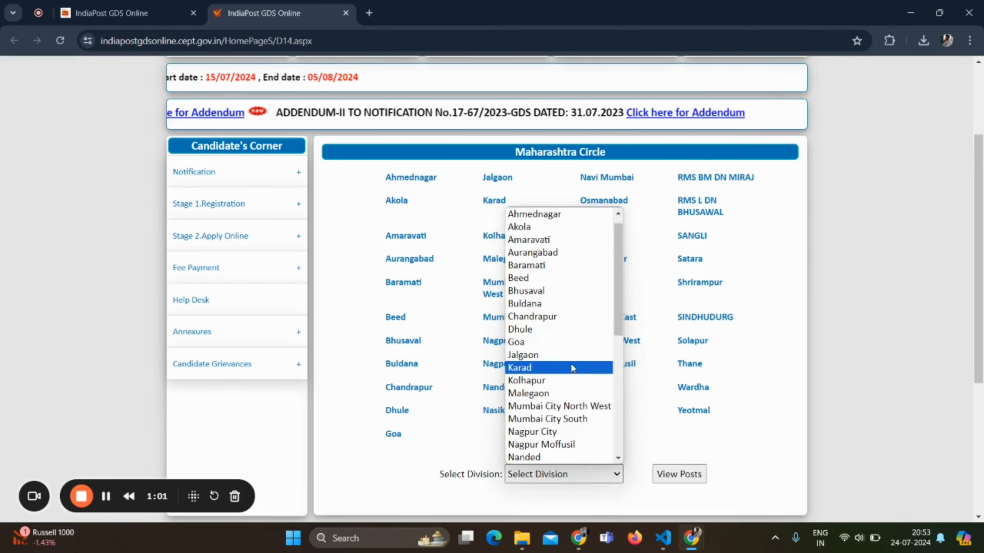
left_click(562, 355)
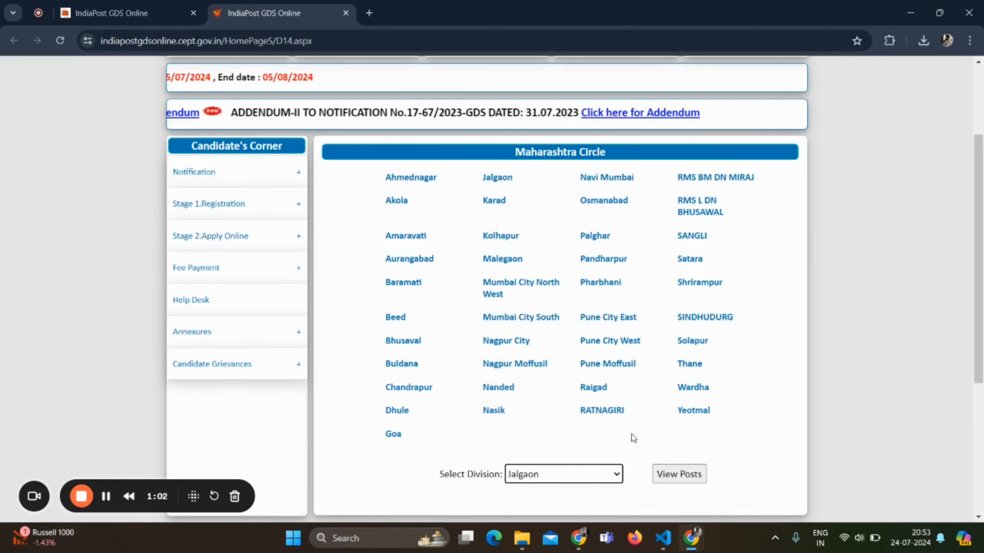
left_click(678, 474)
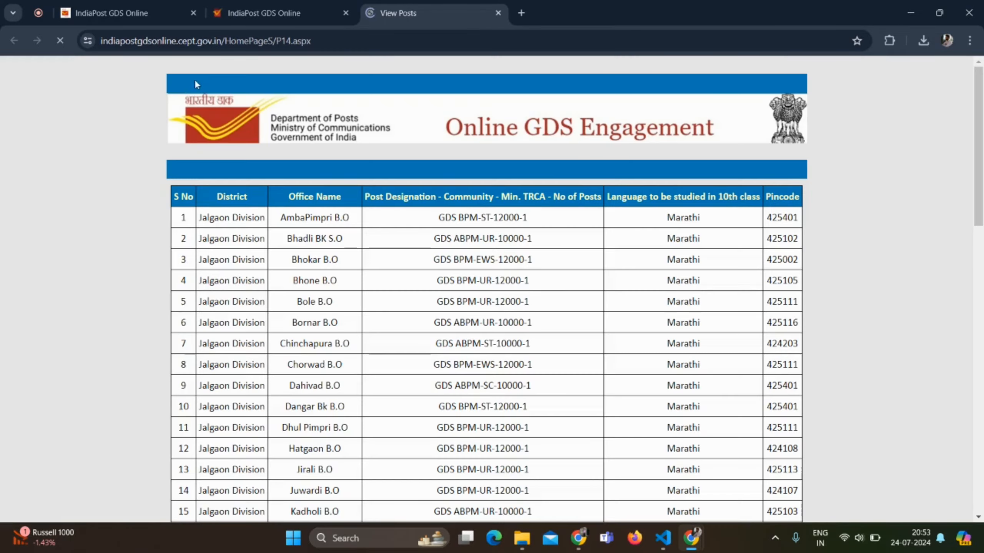
scroll(424, 423, "down", 3)
scroll(424, 424, "down", 5)
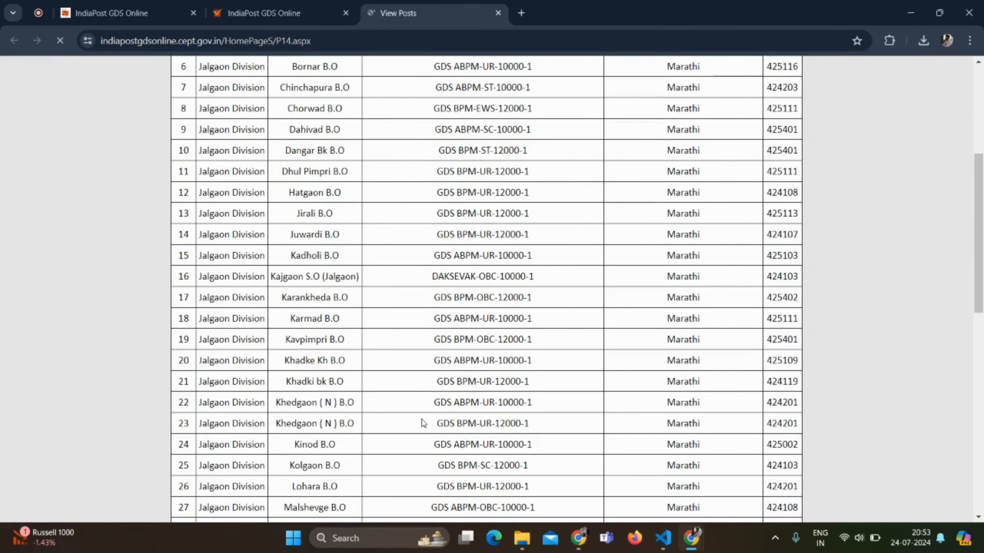
scroll(424, 423, "down", 3)
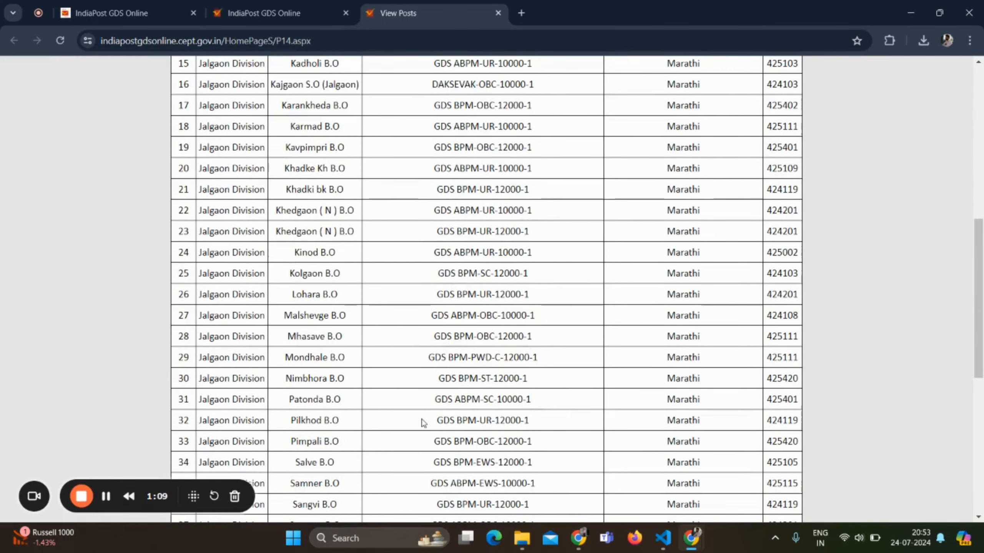
scroll(423, 422, "up", 8)
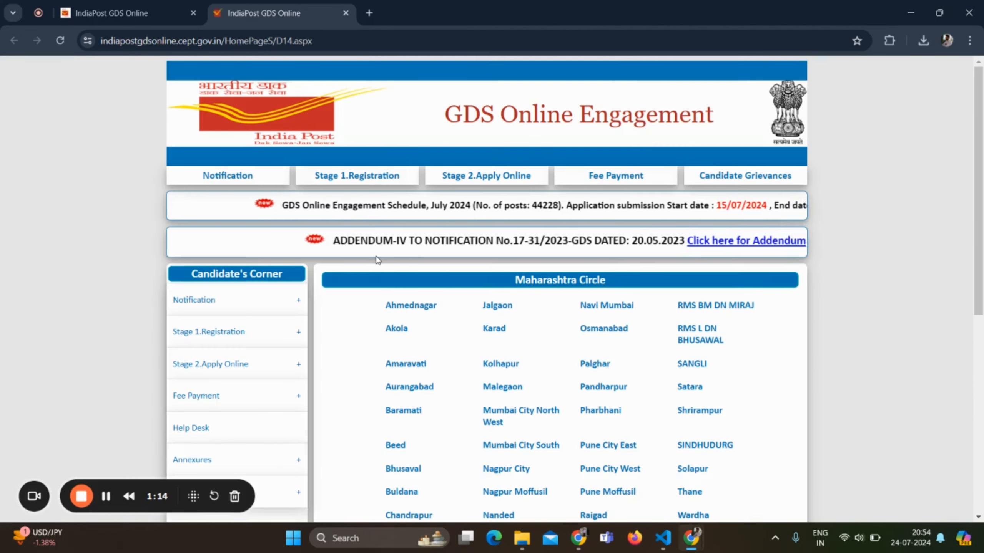
Step: Open the Stage 1 Registration form for new candidates
mouse_move(310, 179)
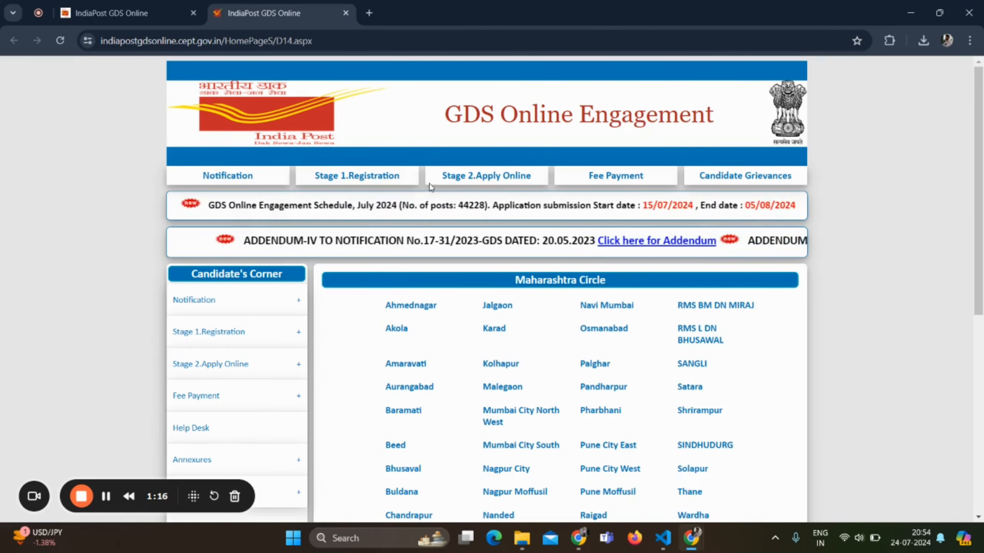
mouse_move(530, 179)
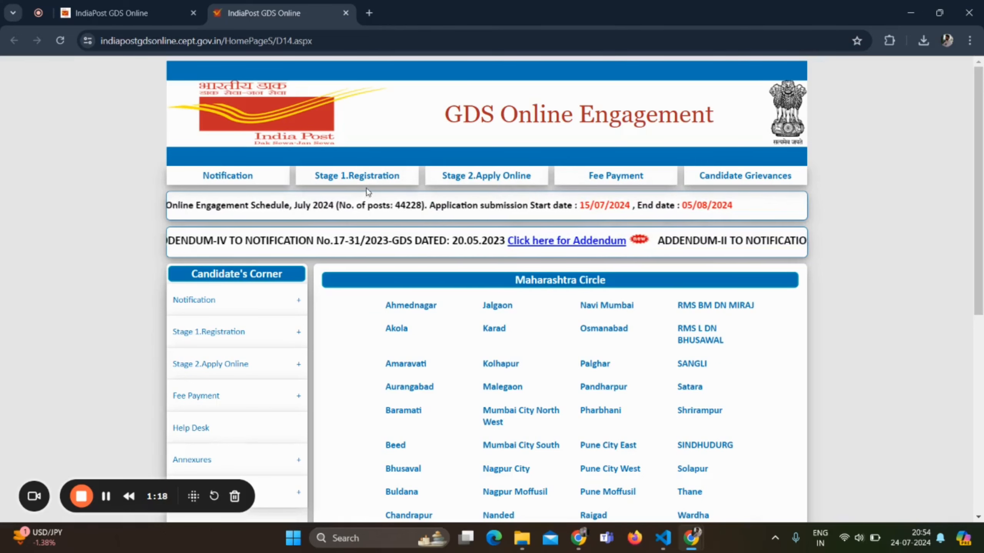
mouse_move(372, 180)
mouse_move(579, 186)
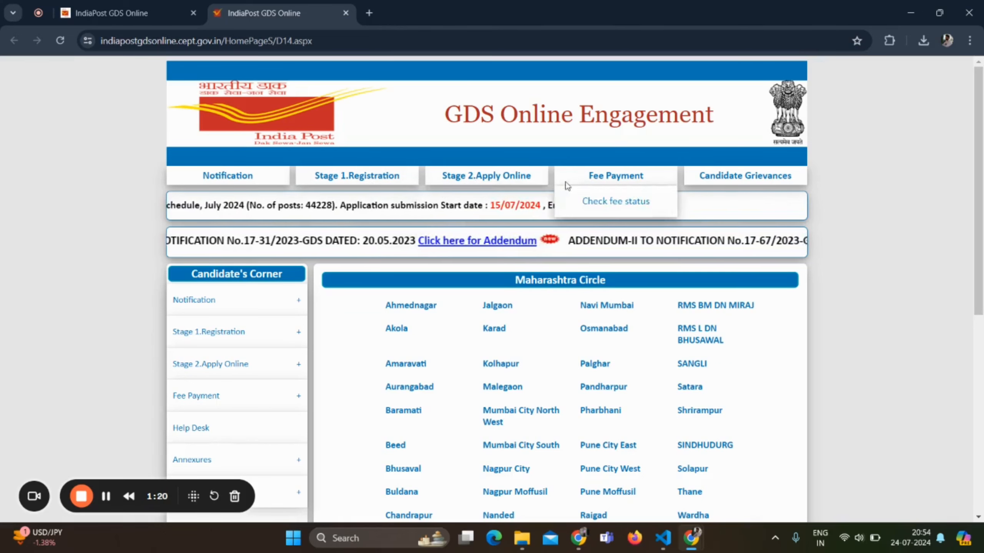
scroll(253, 390, "down", 2)
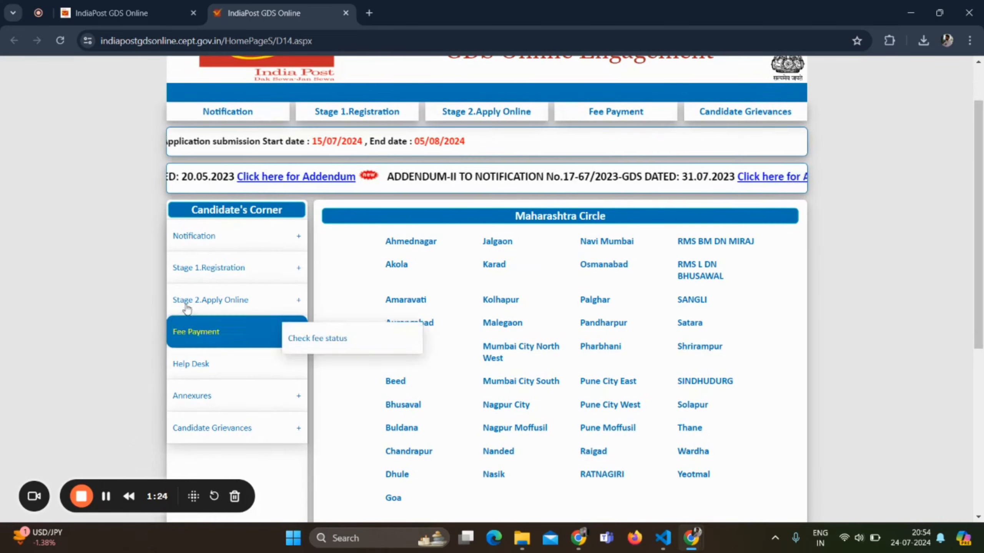
mouse_move(207, 287)
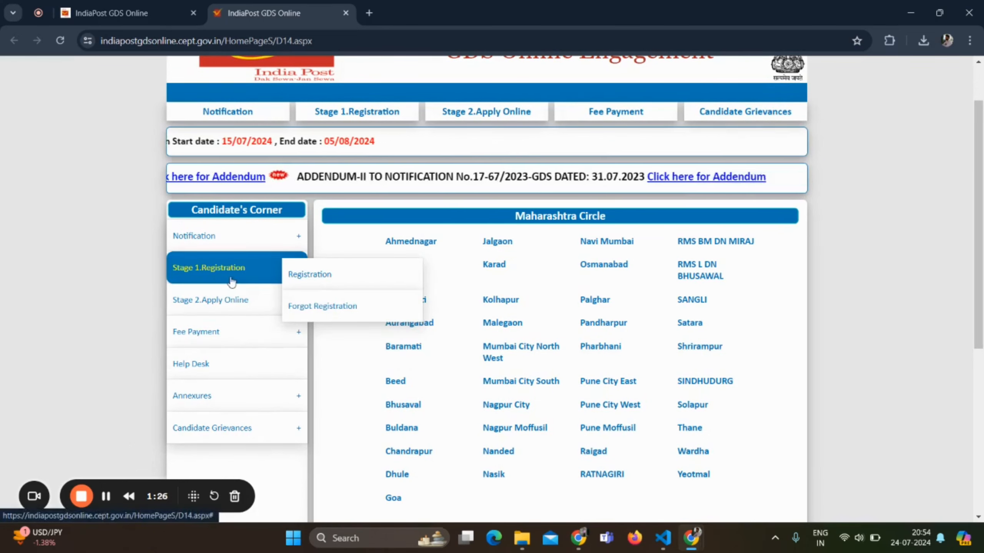
left_click(308, 278)
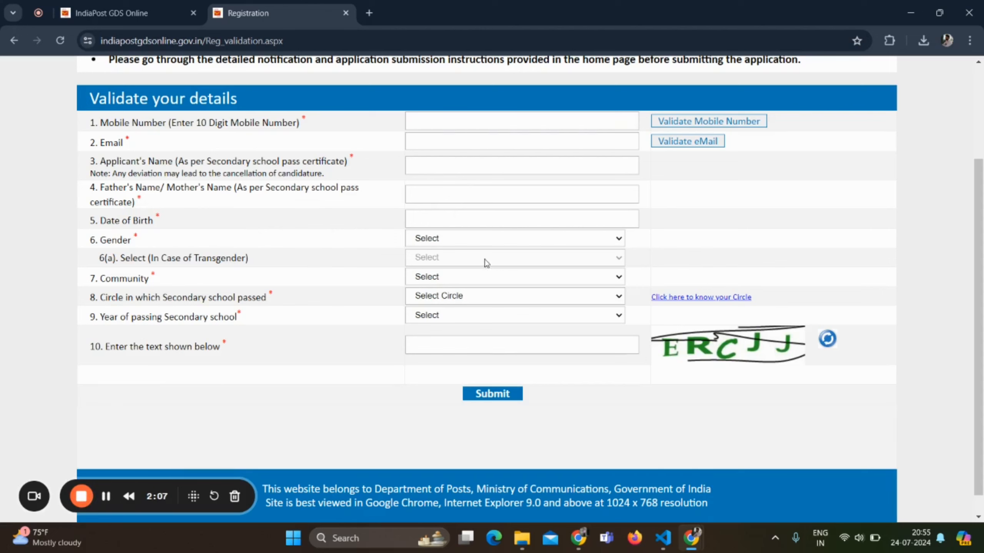
Step: Complete the validation form with community UR, circle Maharashtra and passing year 2022, and submit it to continue to the detailed registration
left_click(431, 279)
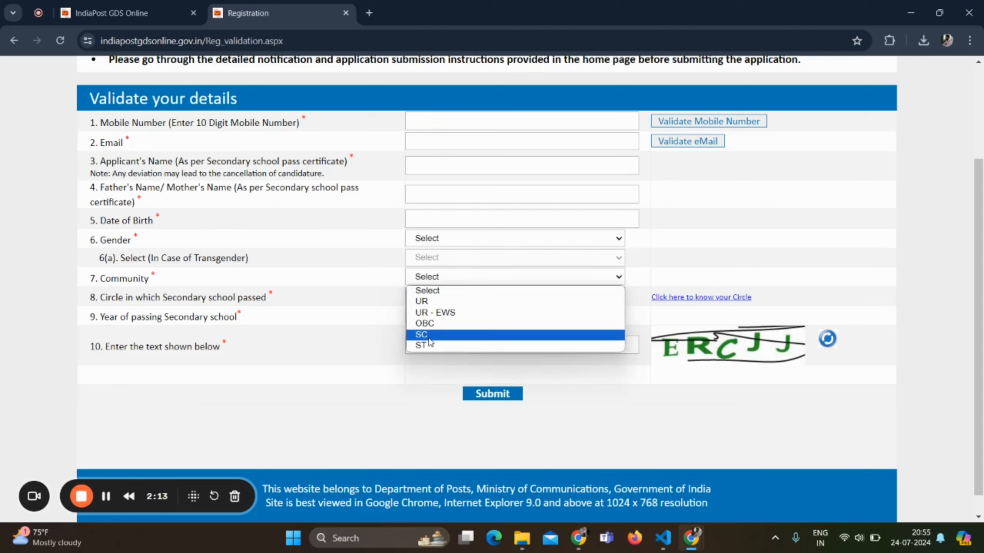
left_click(107, 499)
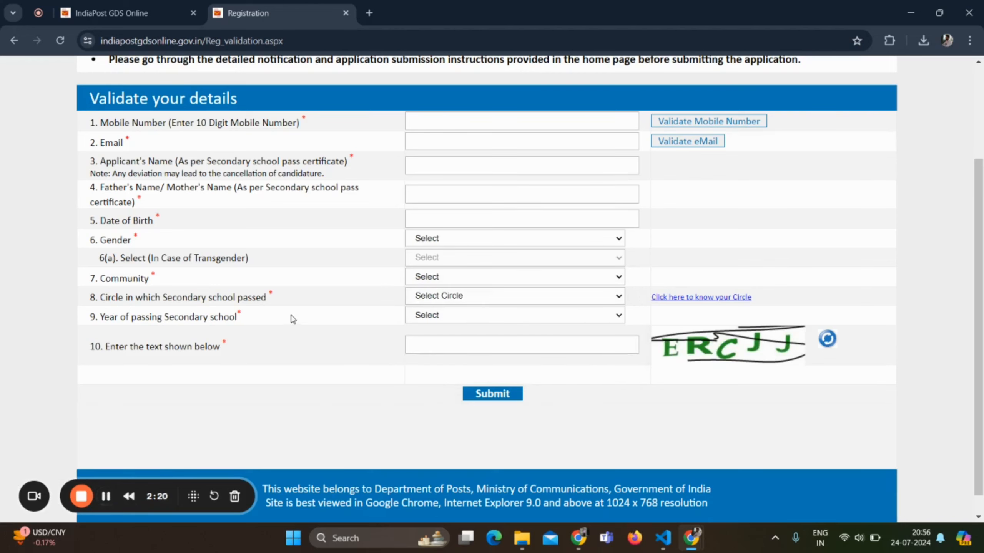
left_click(429, 296)
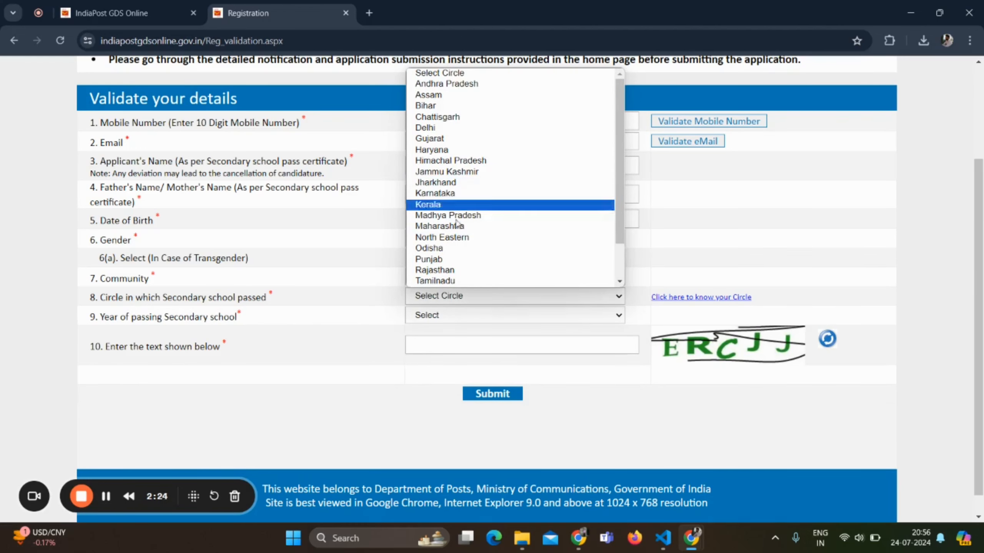
left_click(106, 498)
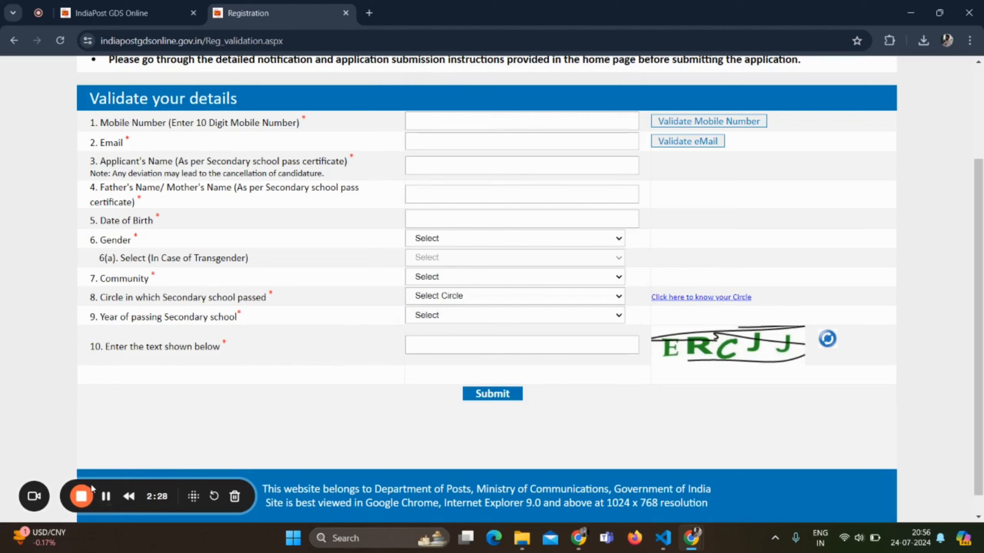
left_click(436, 315)
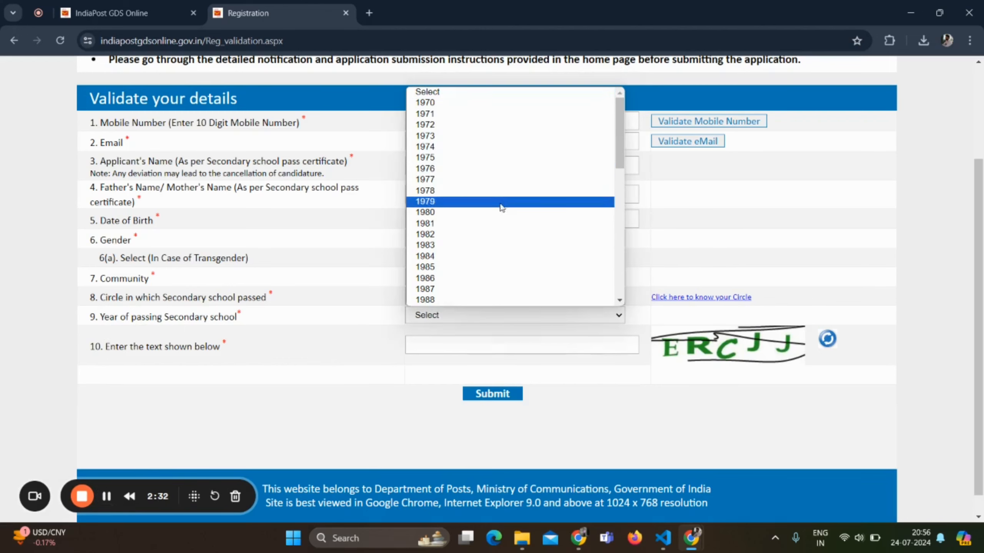
left_click(107, 497)
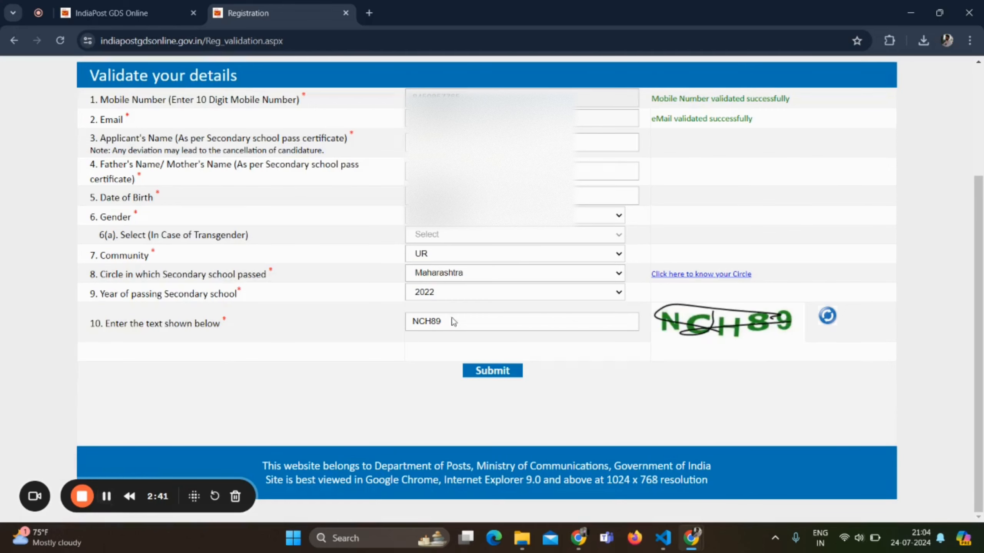
left_click(493, 371)
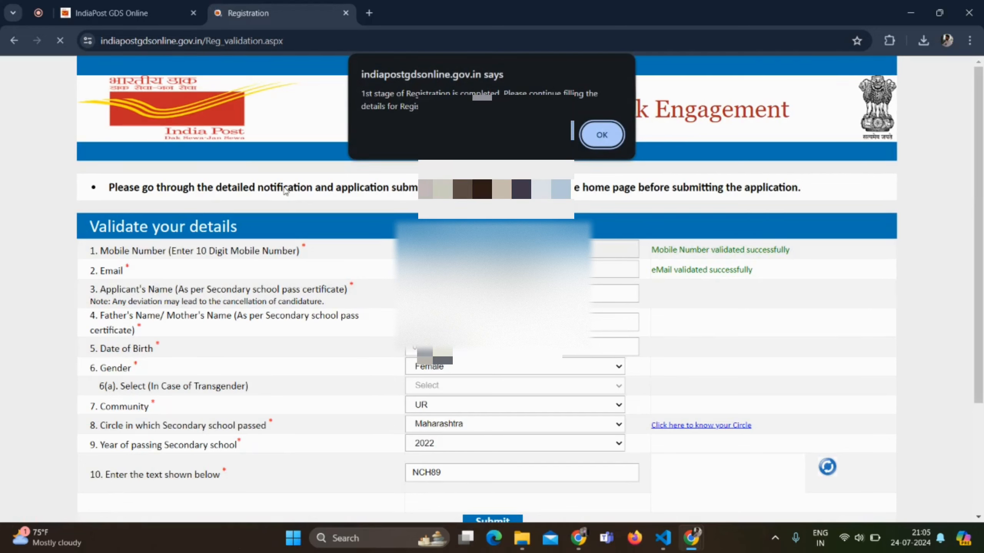
left_click(129, 17)
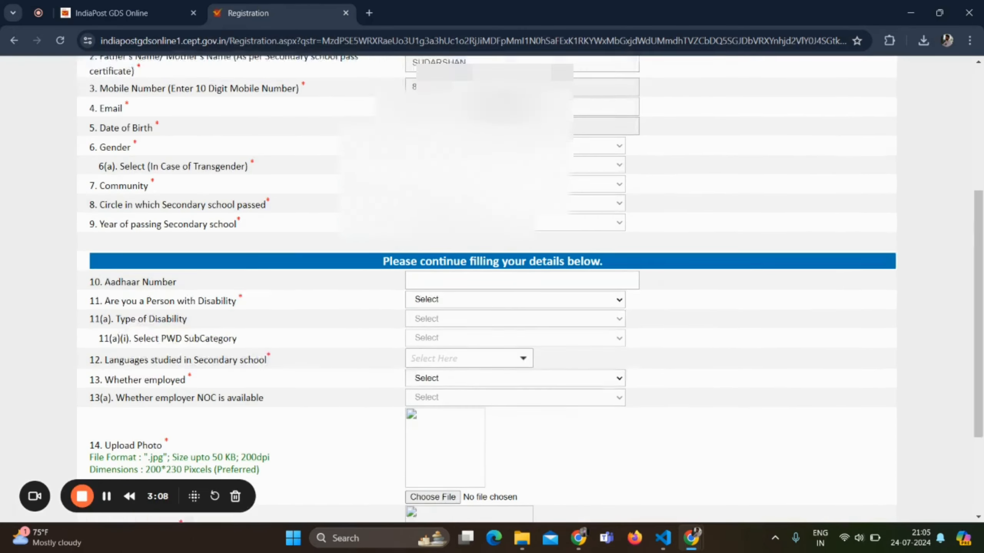
Step: Answer No to the question about being a Person with Disability
scroll(296, 417, "down", 1)
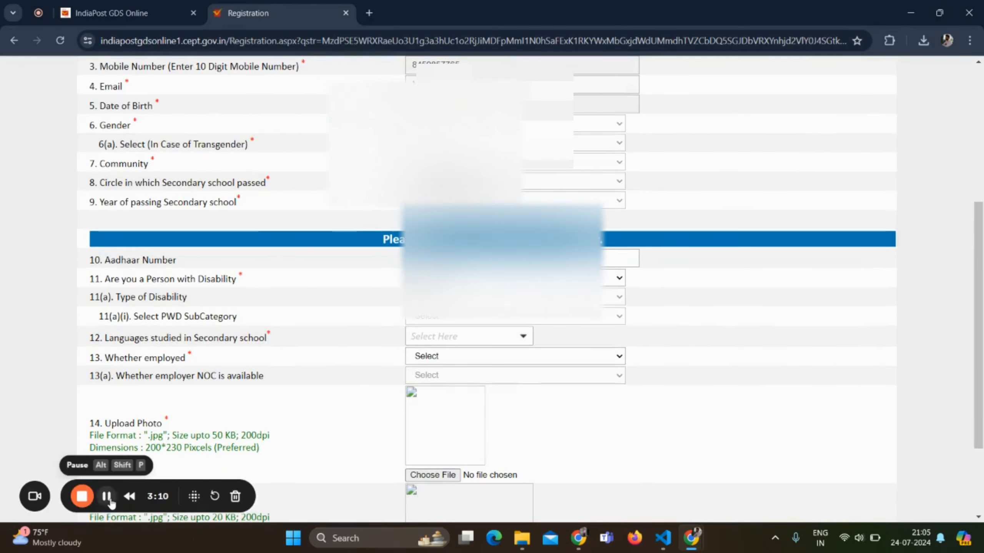
scroll(109, 500, "down", 1)
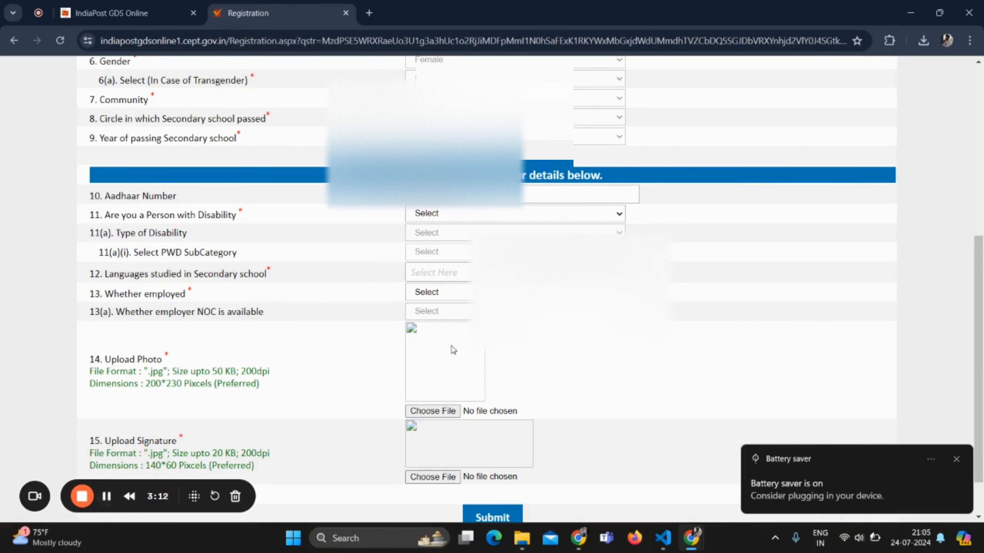
left_click(110, 498)
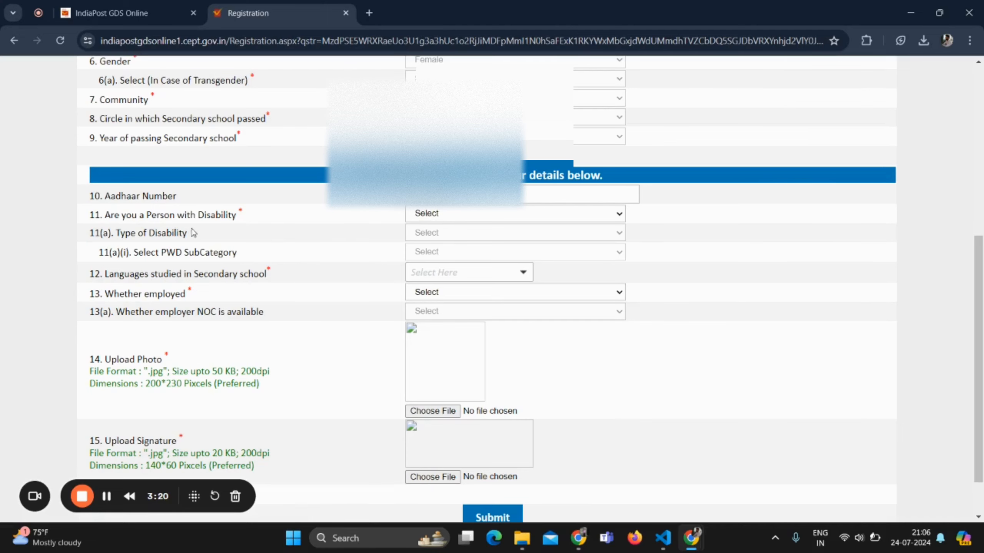
left_click(438, 214)
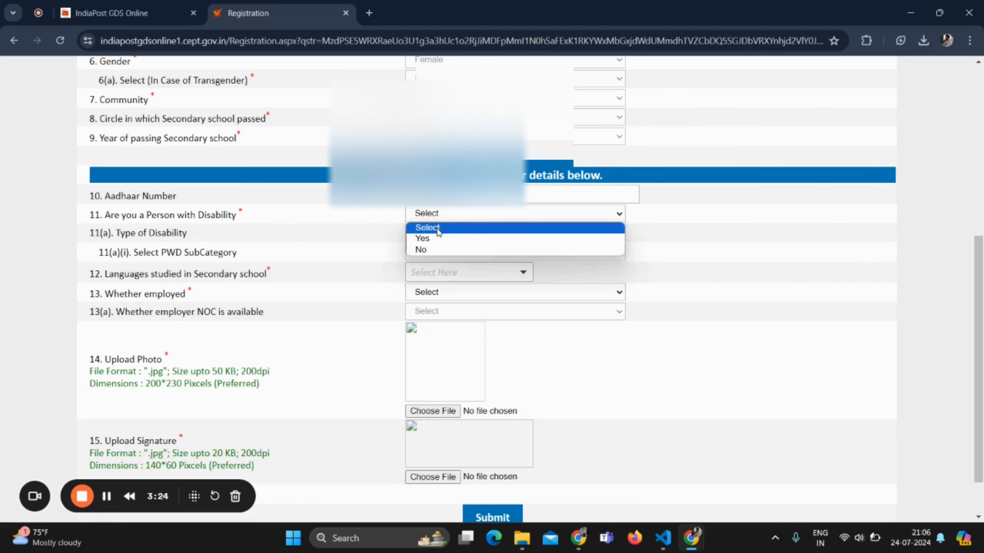
left_click(434, 248)
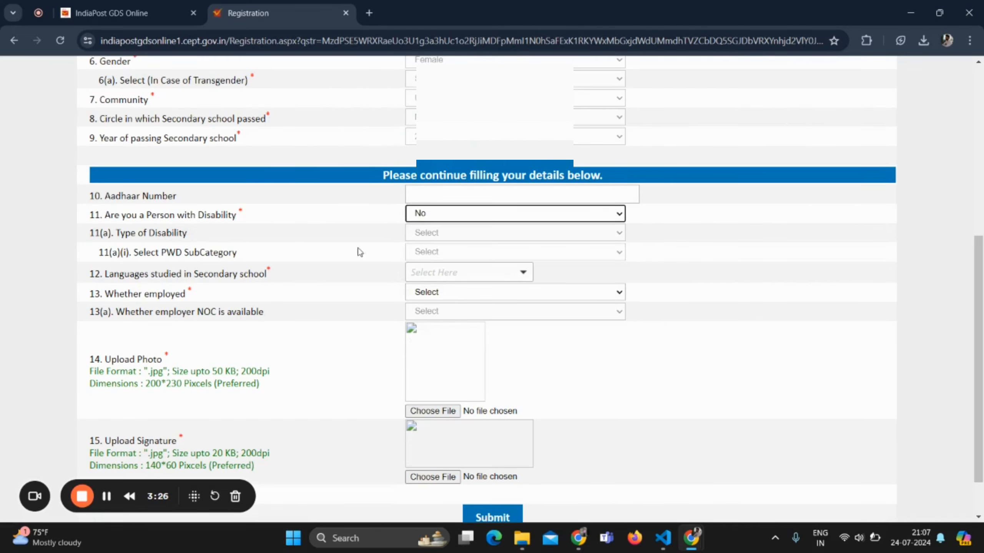
left_click(106, 496)
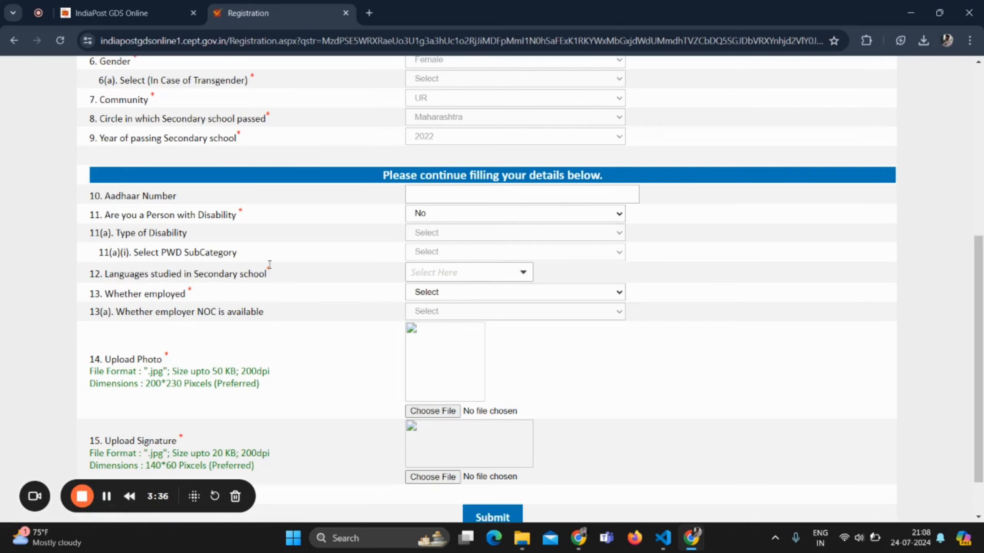
Step: Set the language studied in secondary school to Marathi and the employment status to No
left_click(498, 274)
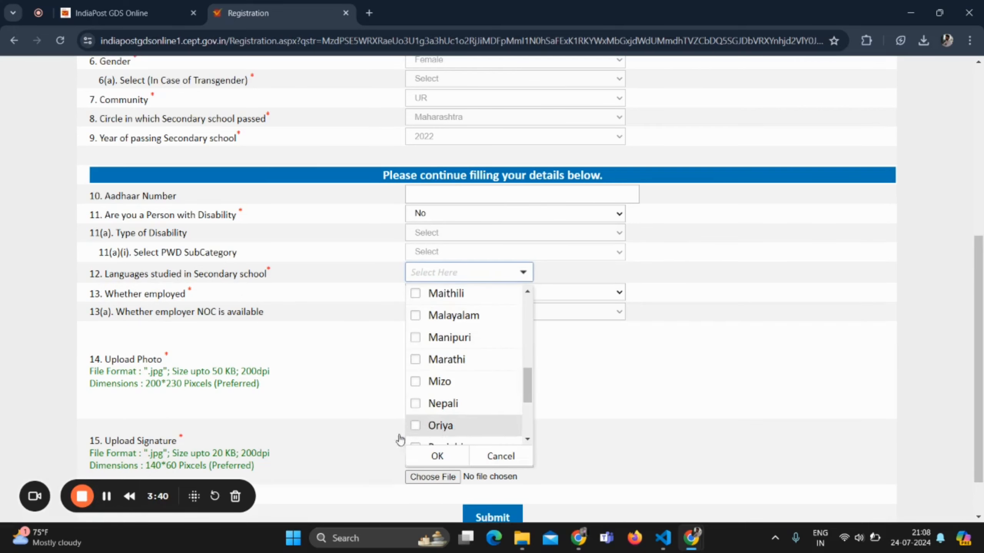
left_click(109, 496)
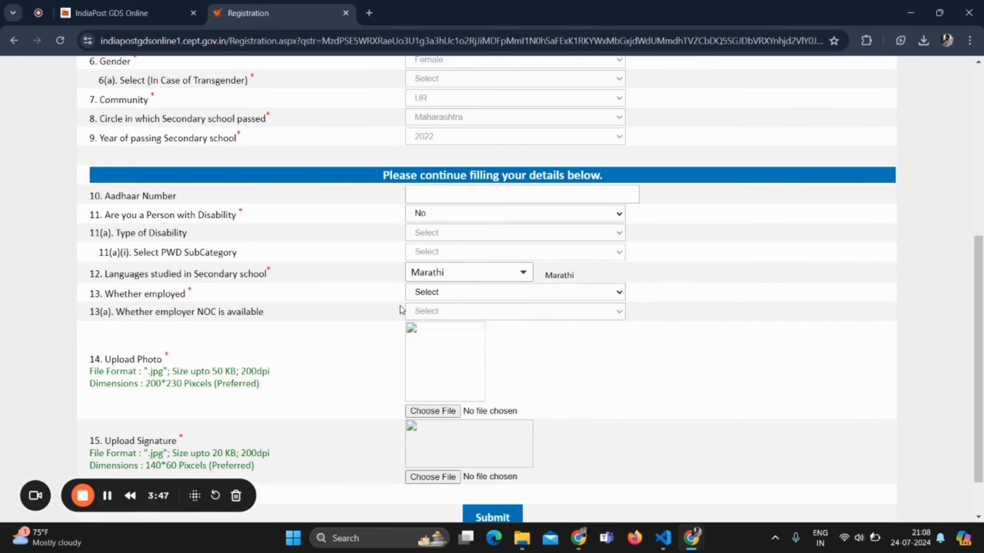
left_click(490, 295)
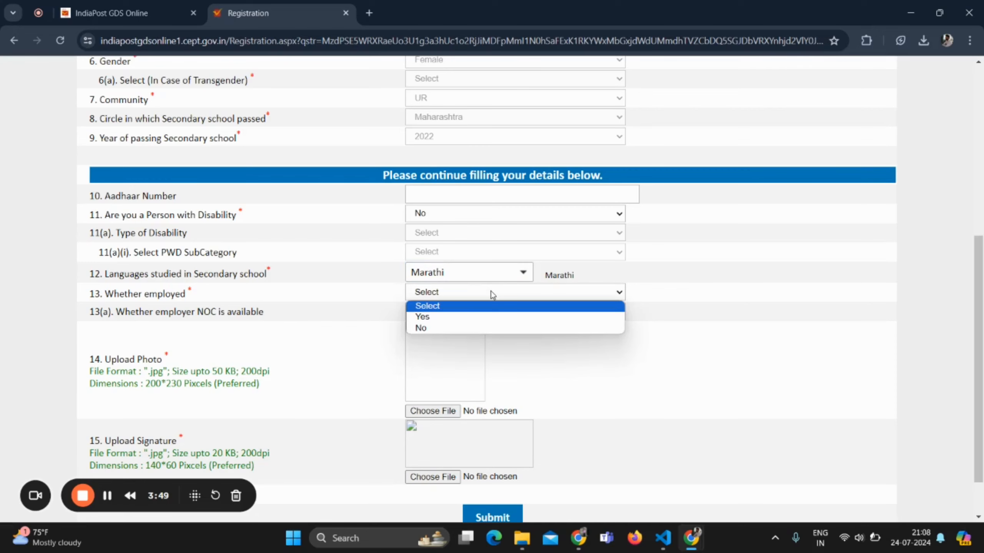
left_click(461, 328)
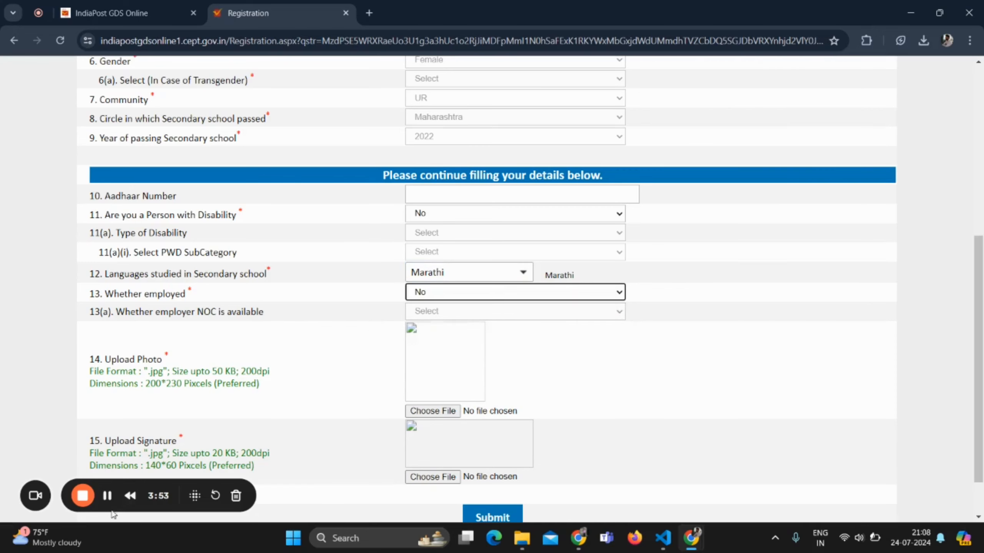
left_click(109, 499)
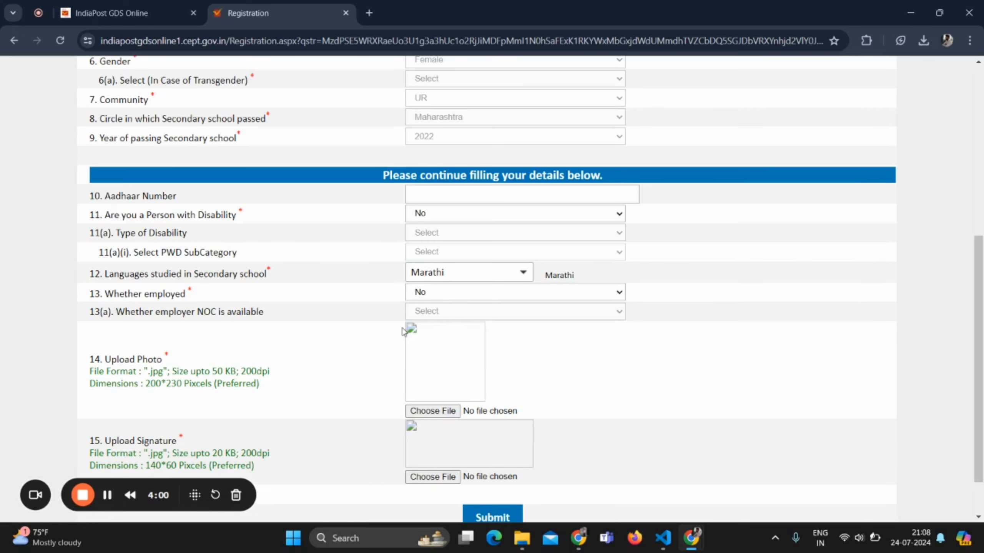
scroll(437, 365, "down", 1)
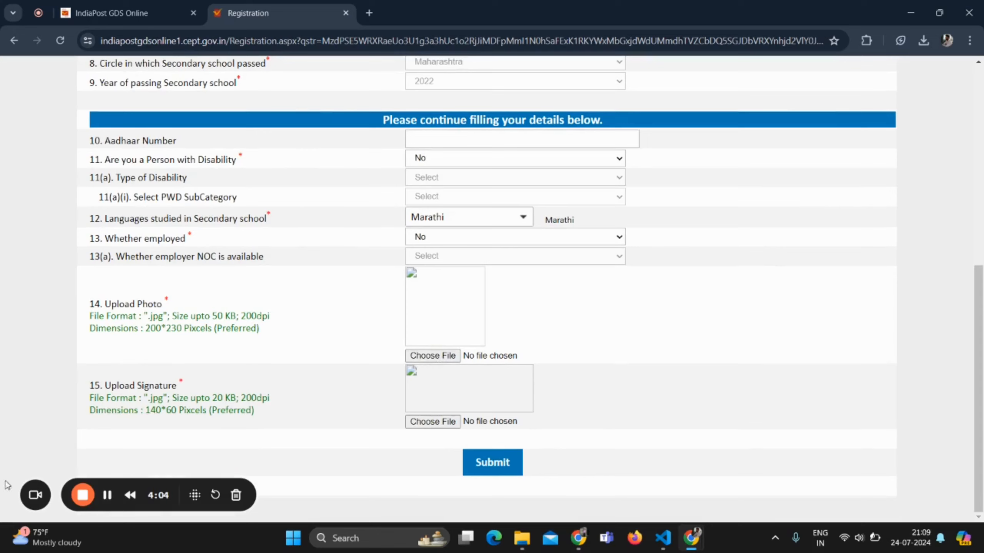
Step: Upload the applicant's photo and signature images, submit the registration form, and try to submit the registration details summary
left_click(101, 498)
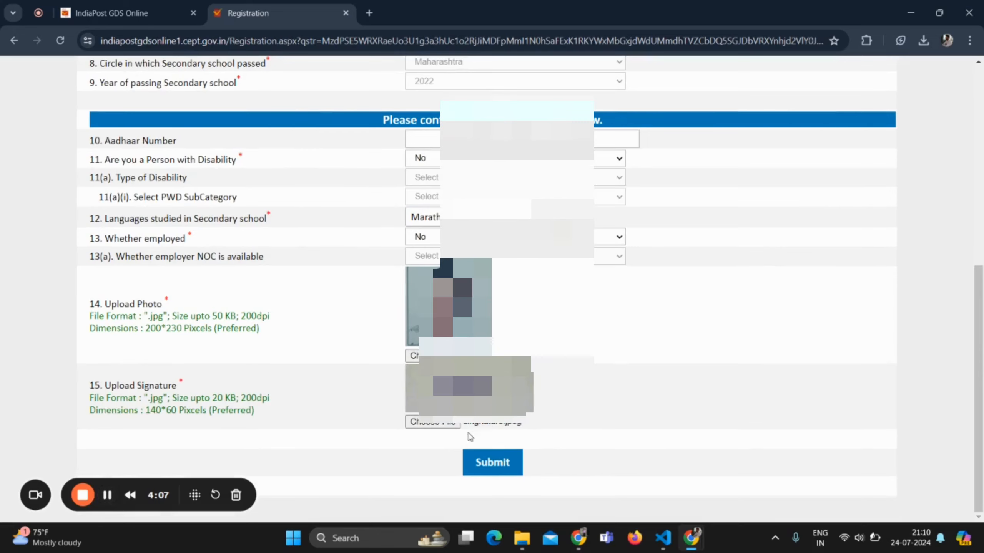
left_click(501, 467)
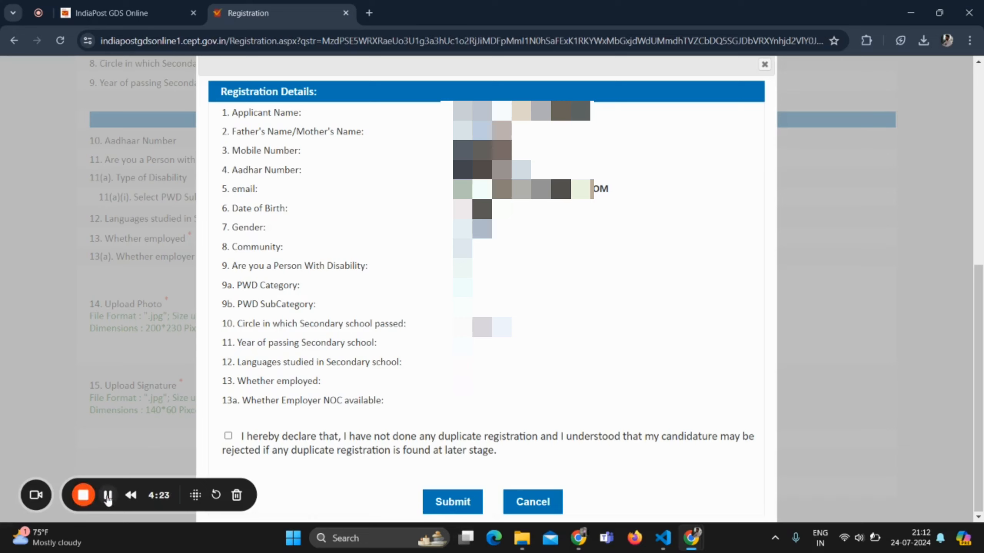
left_click(447, 509)
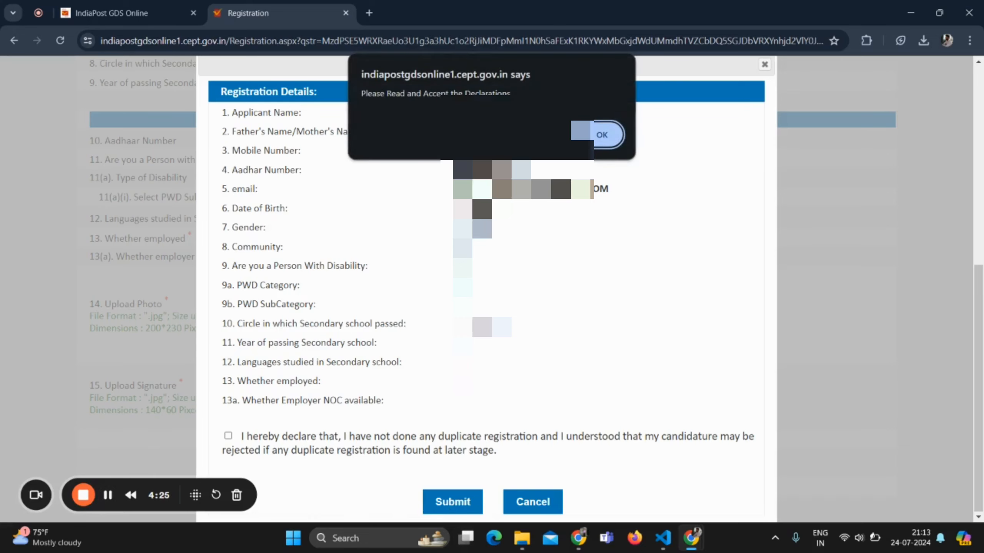
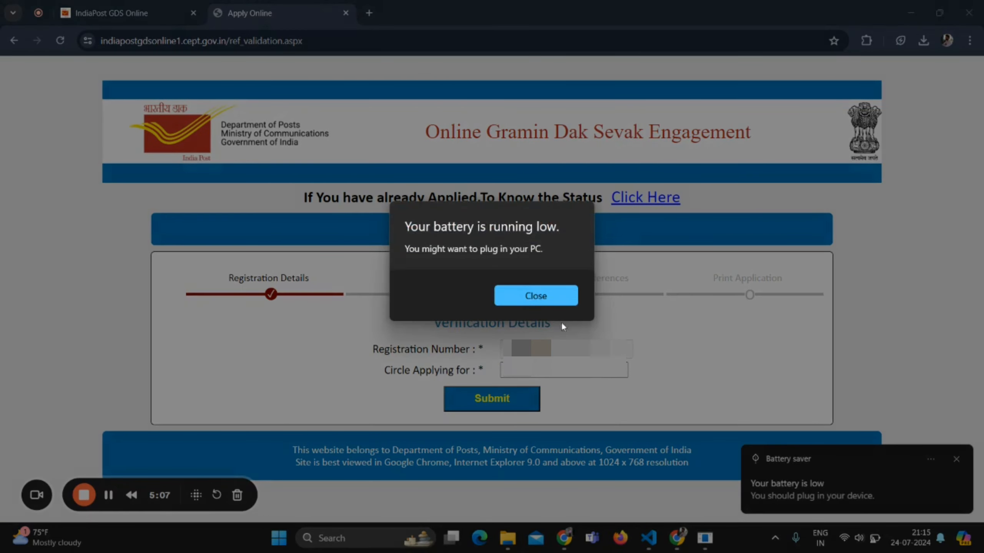
Step: Dismiss the low-battery warning, set the circle applying for to Maharashtra, and submit the verification details
left_click(536, 296)
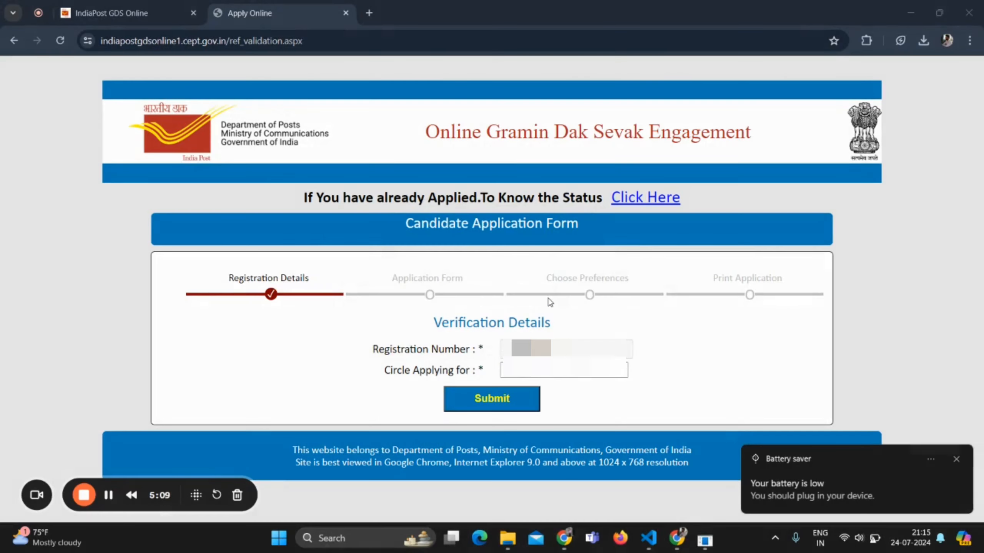
left_click(109, 497)
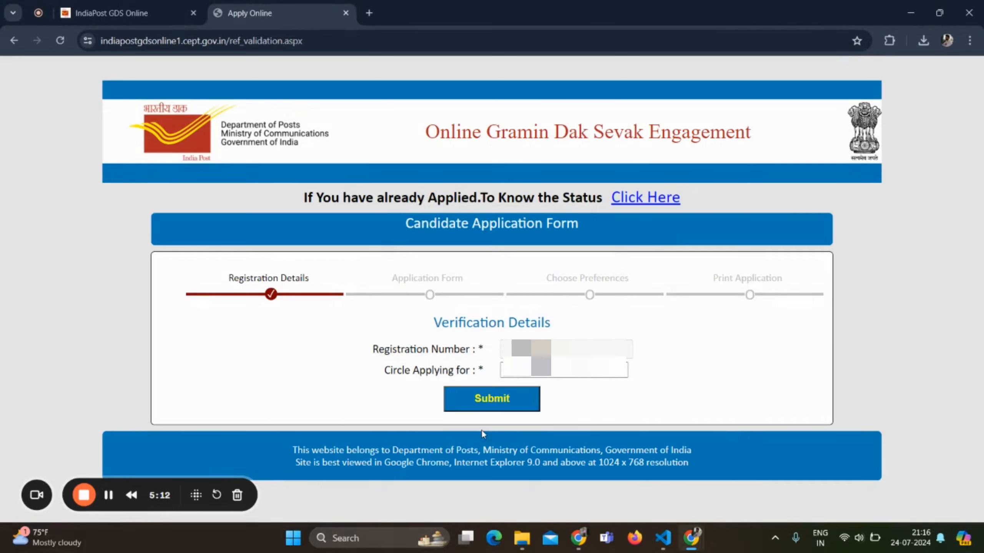
left_click(494, 402)
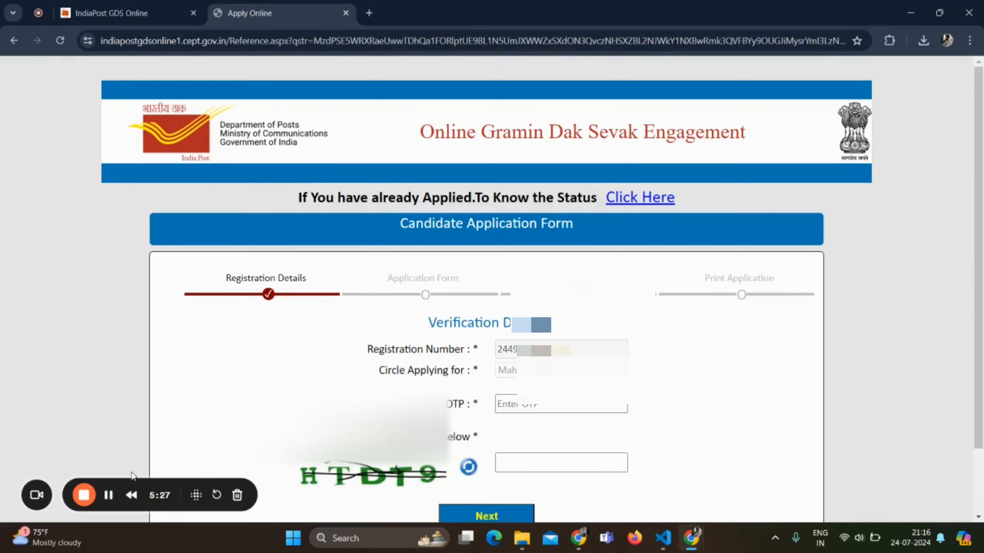
Step: Enter the OTP and the CAPTCHA text, and try to proceed to the application form
left_click(111, 495)
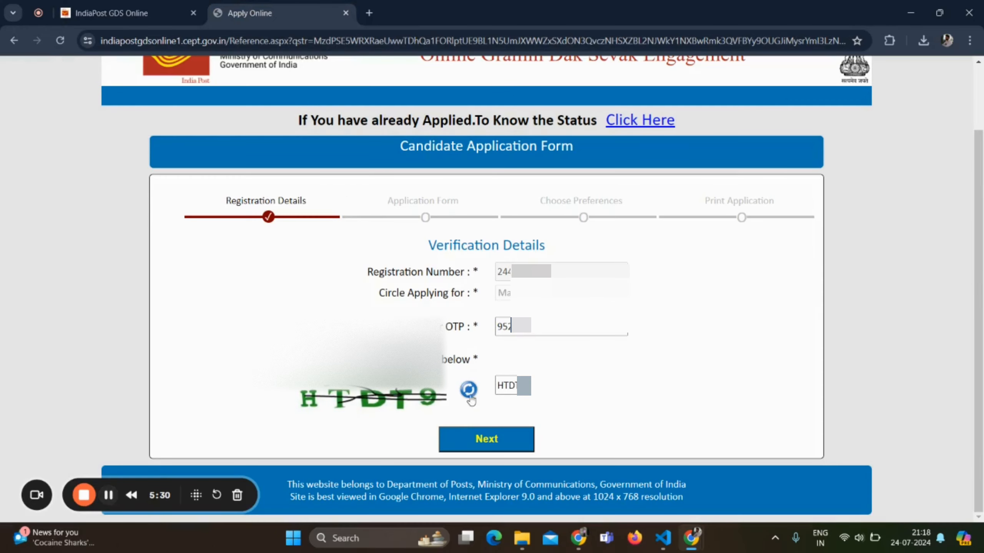
left_click(487, 443)
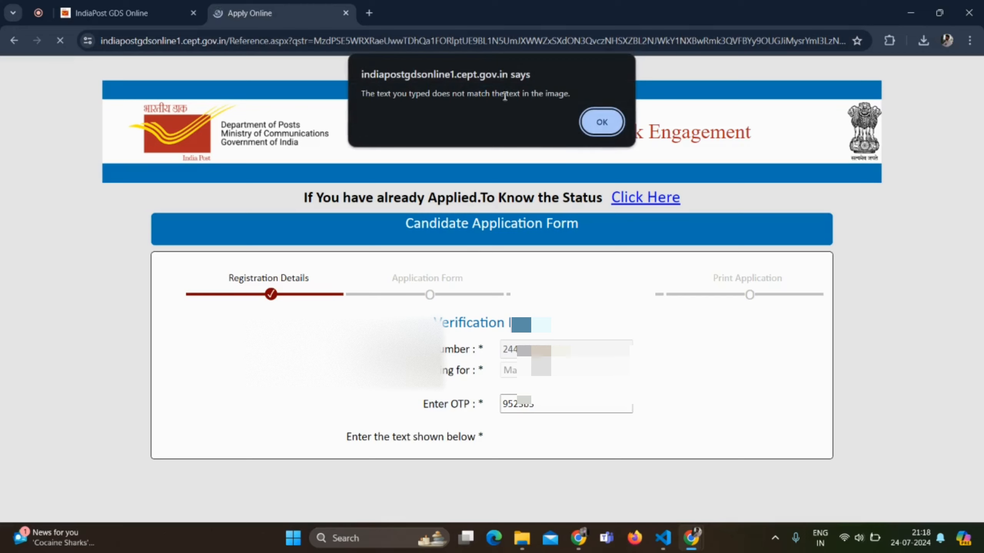
left_click(601, 124)
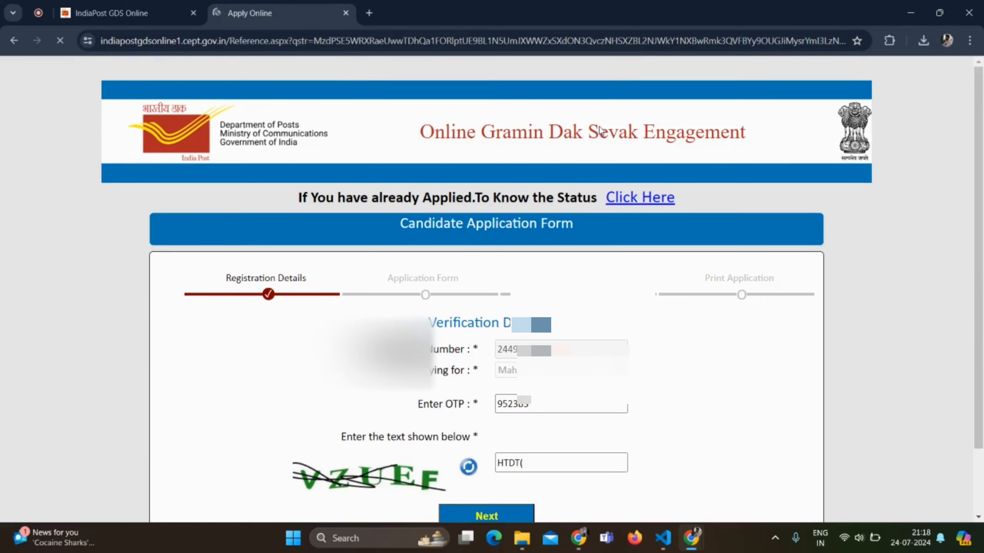
Step: Replace the CAPTCHA entry with the text of the new image and continue to the application form
scroll(482, 351, "down", 2)
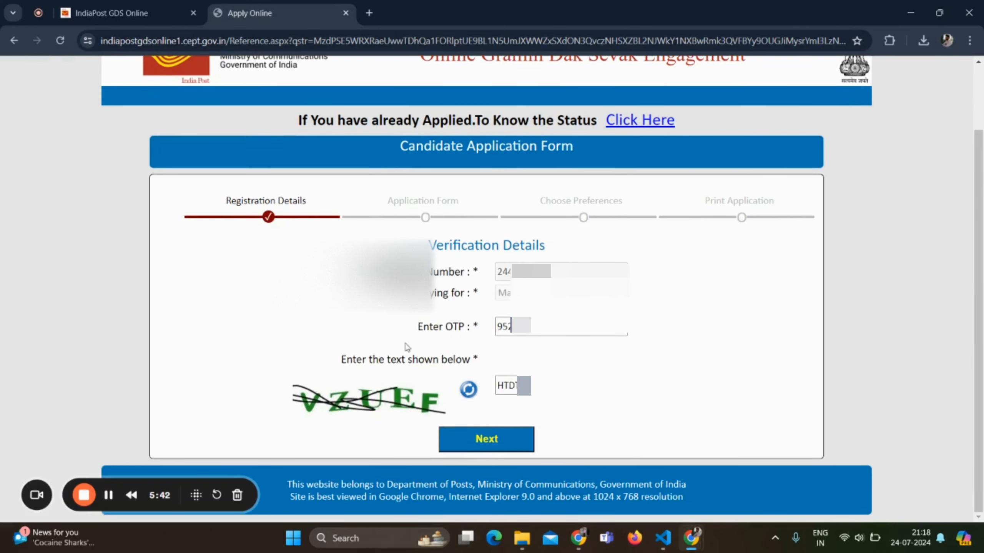
left_click(109, 496)
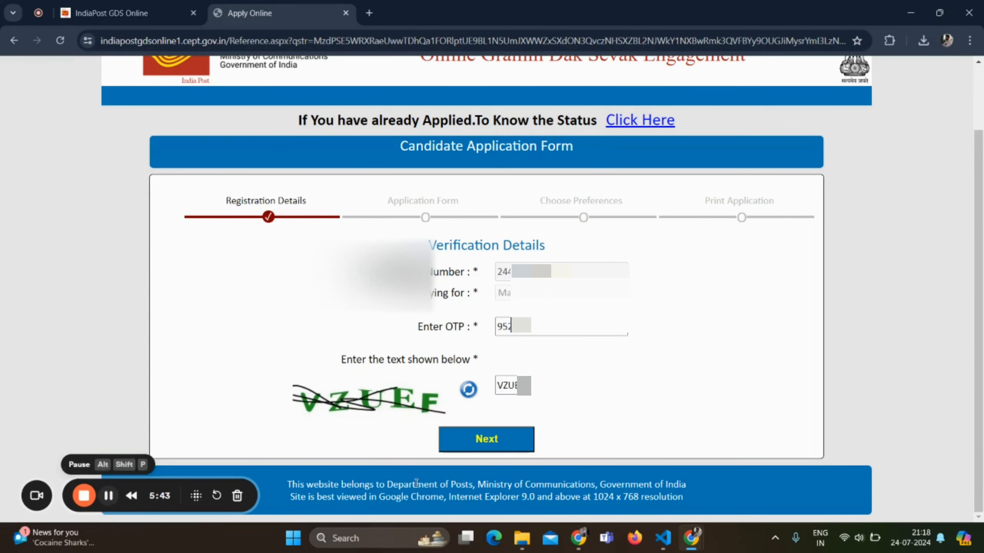
left_click(490, 439)
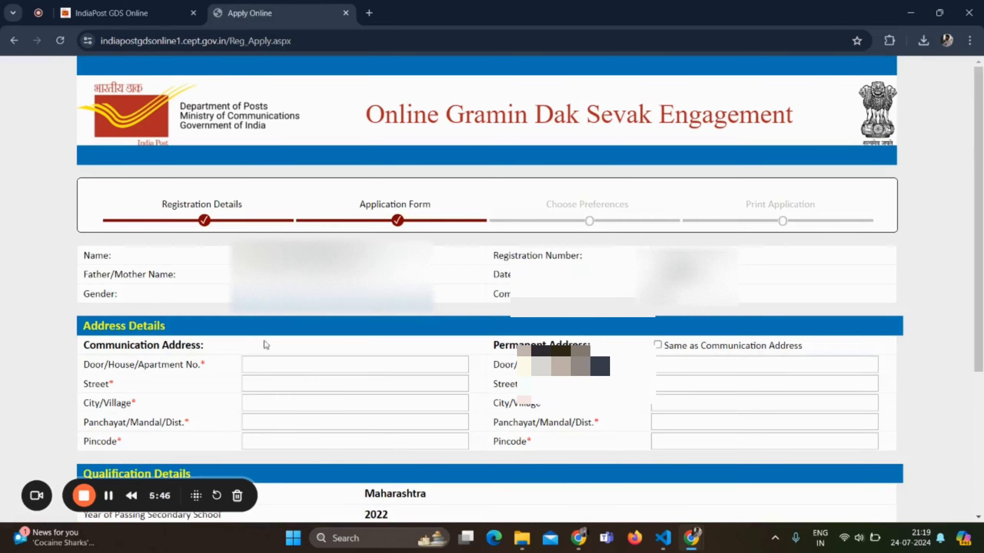
Step: Fill in the applicant's communication address and mark the permanent address as the same as the communication address
scroll(354, 253, "down", 3)
scroll(354, 251, "down", 2)
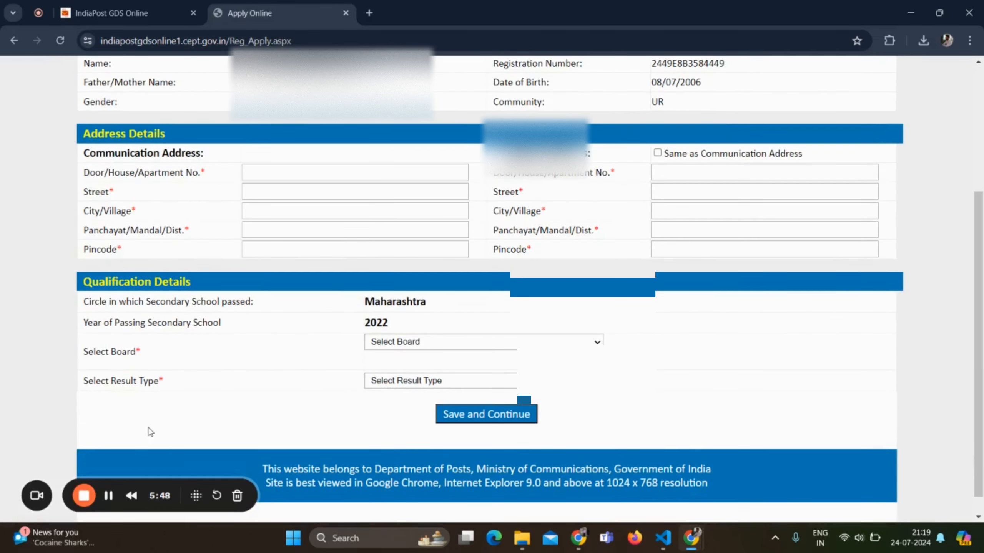
scroll(257, 203, "down", 1)
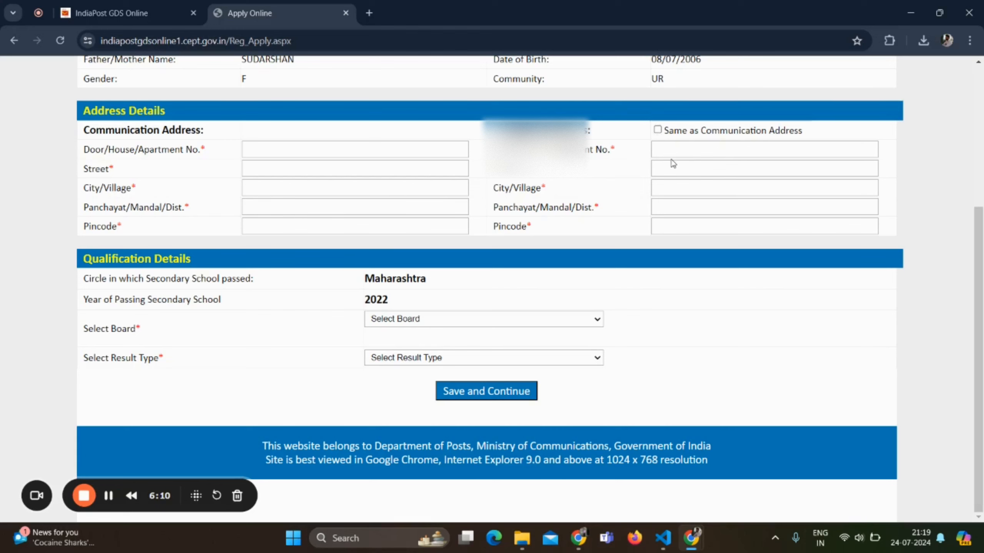
left_click(109, 495)
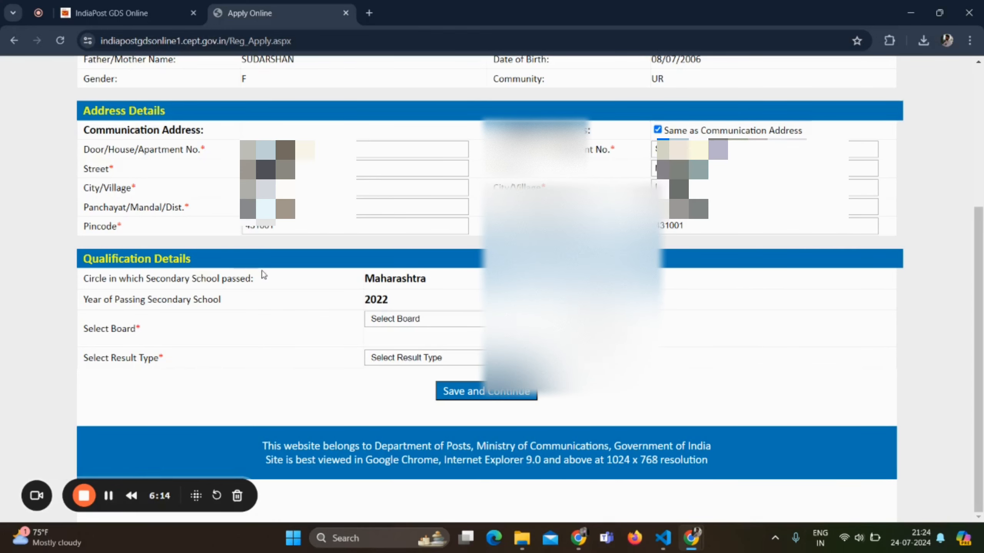
Step: Set the board to Maharashtra State Board of Secondary and Higher Secondary Education With 600 Marks (From 2014 to 2022) and the result type to Marks
left_click(408, 324)
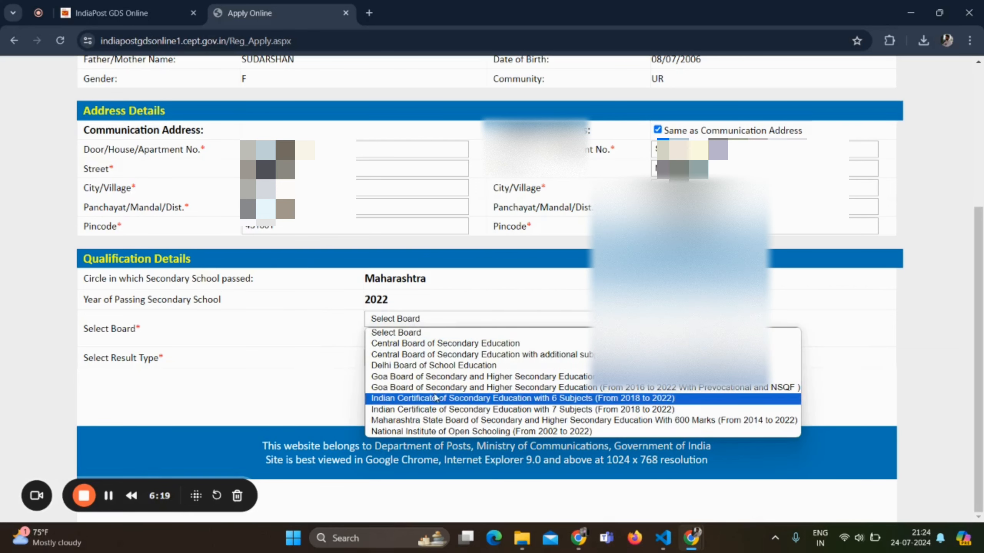
left_click(434, 421)
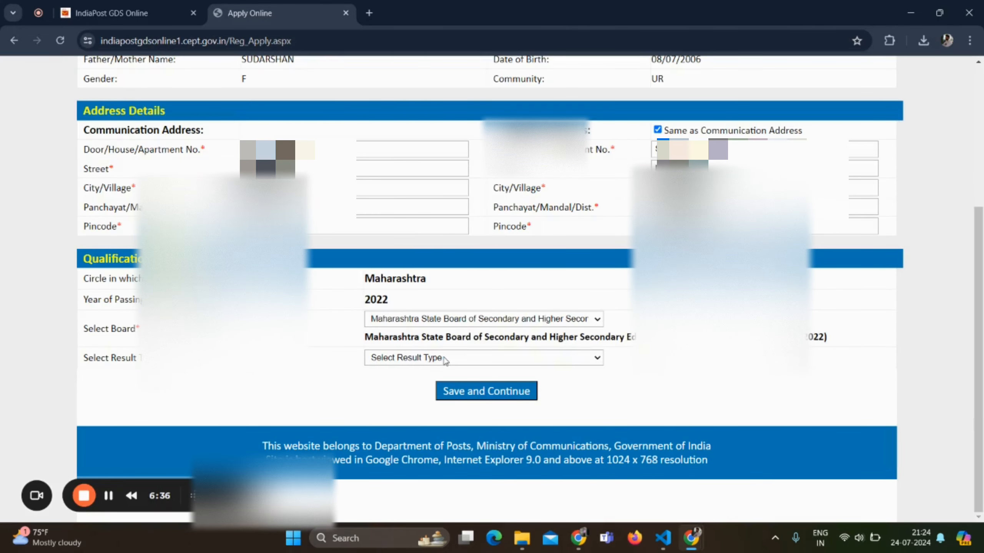
left_click(444, 361)
left_click(402, 382)
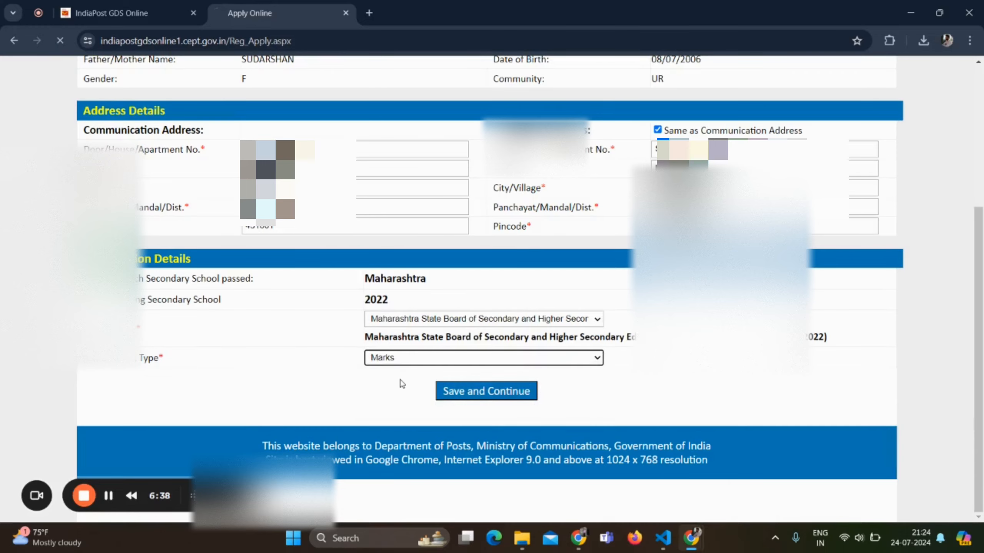
Step: Enter the Science marks, and choose Second Language Hindi as the subject below it with its marks
scroll(331, 360, "down", 3)
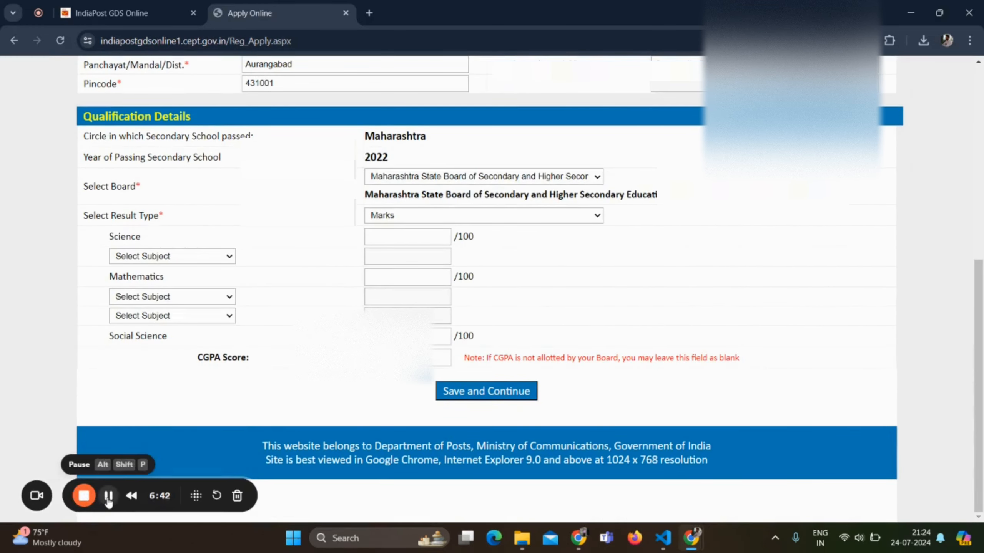
left_click(385, 234)
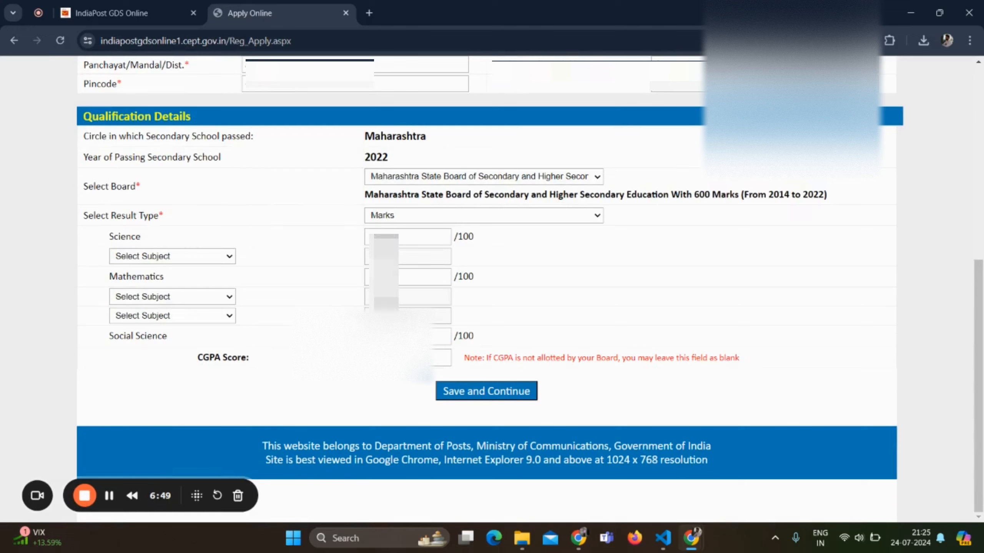
left_click(385, 234)
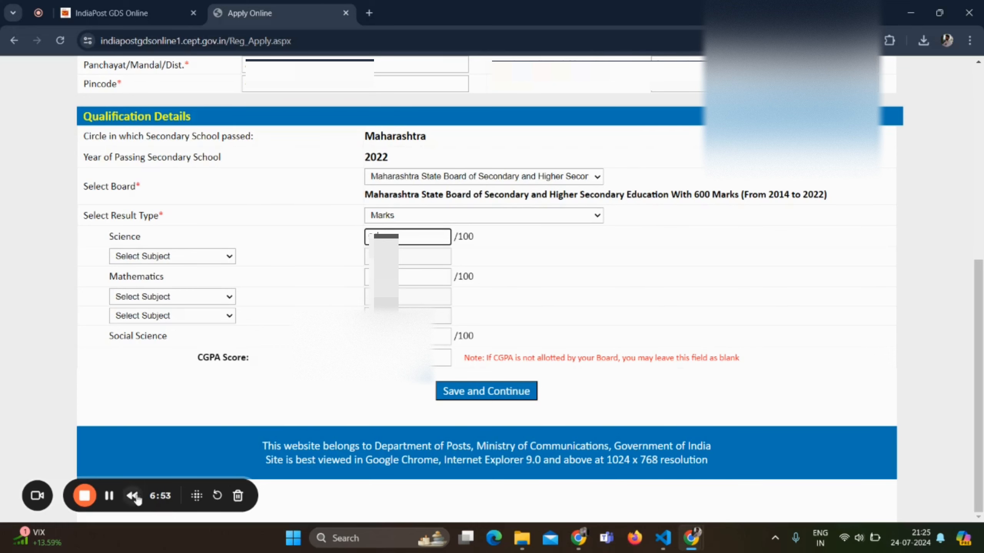
left_click(110, 496)
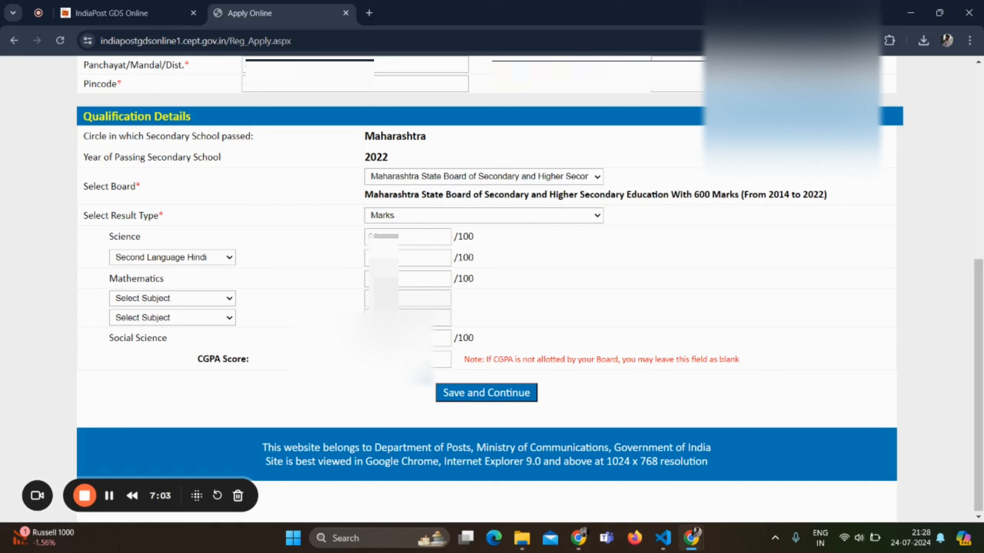
left_click(384, 259)
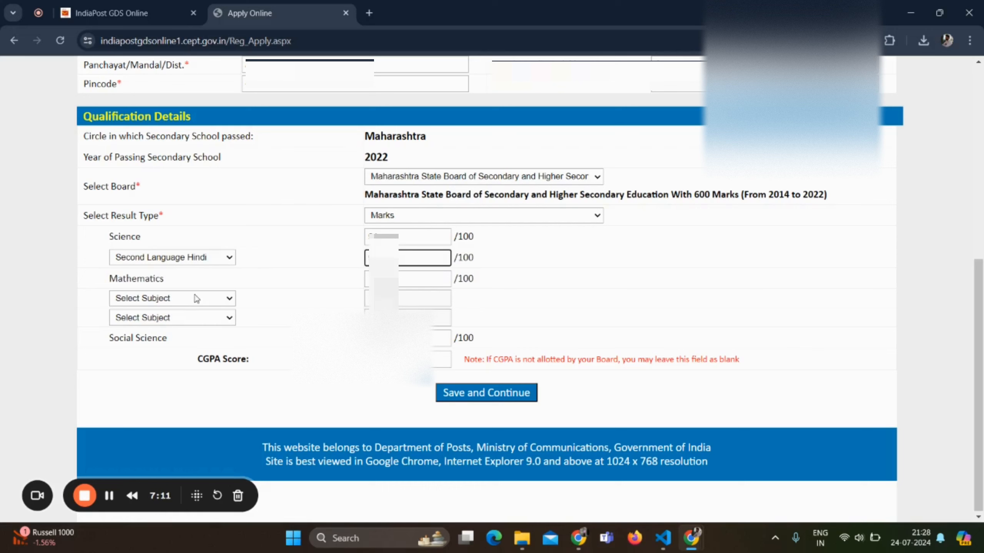
left_click(112, 498)
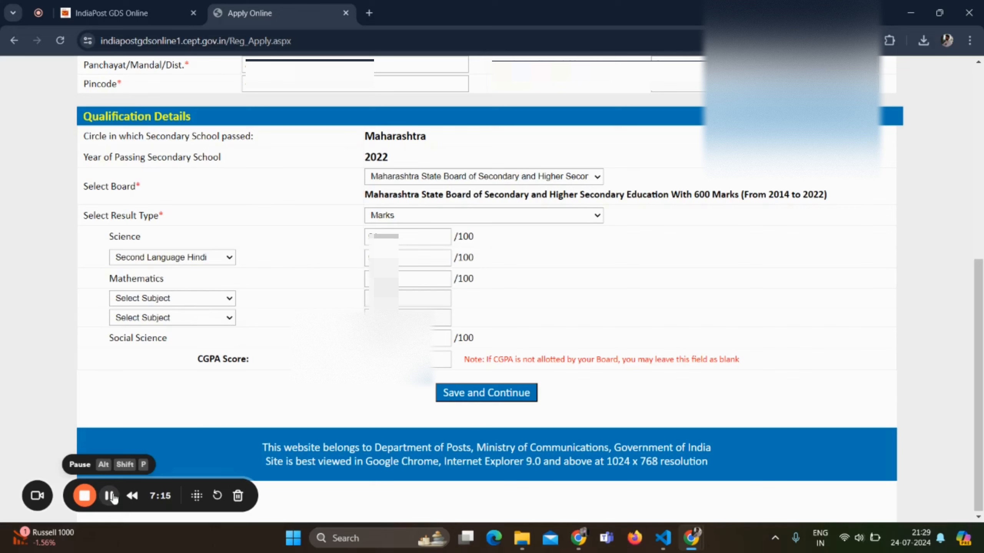
Step: Enter the Mathematics marks, and choose First Language Marathi as the subject below it with its marks
left_click(408, 281)
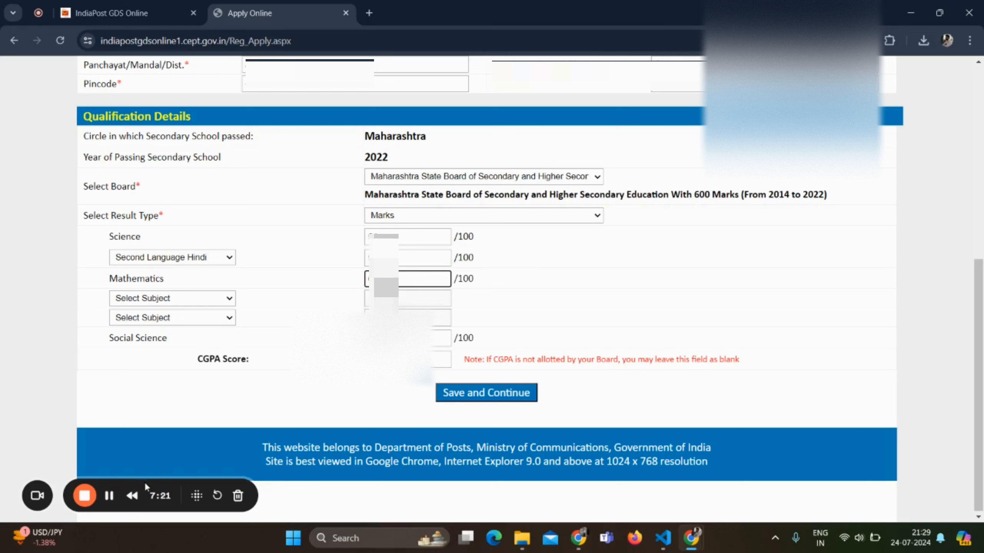
left_click(109, 502)
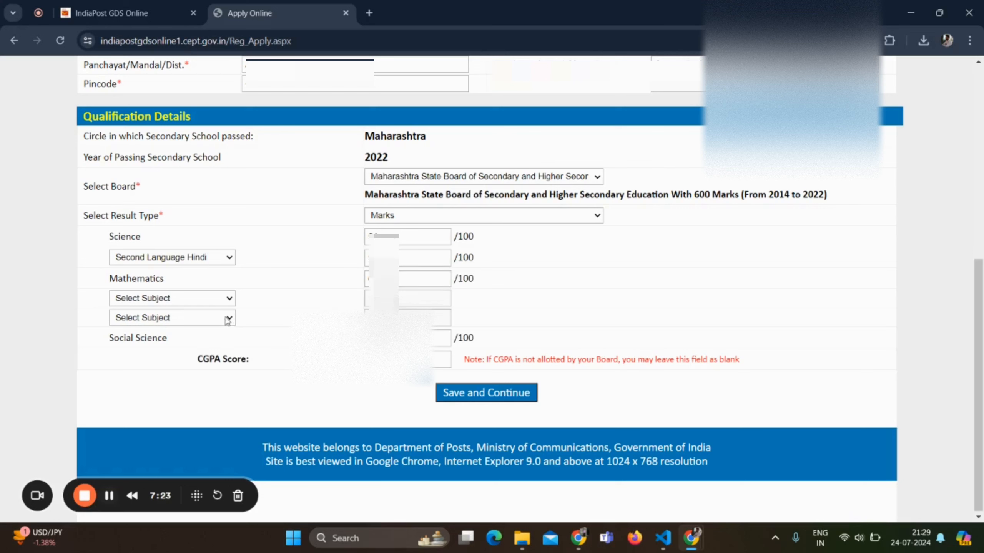
left_click(210, 300)
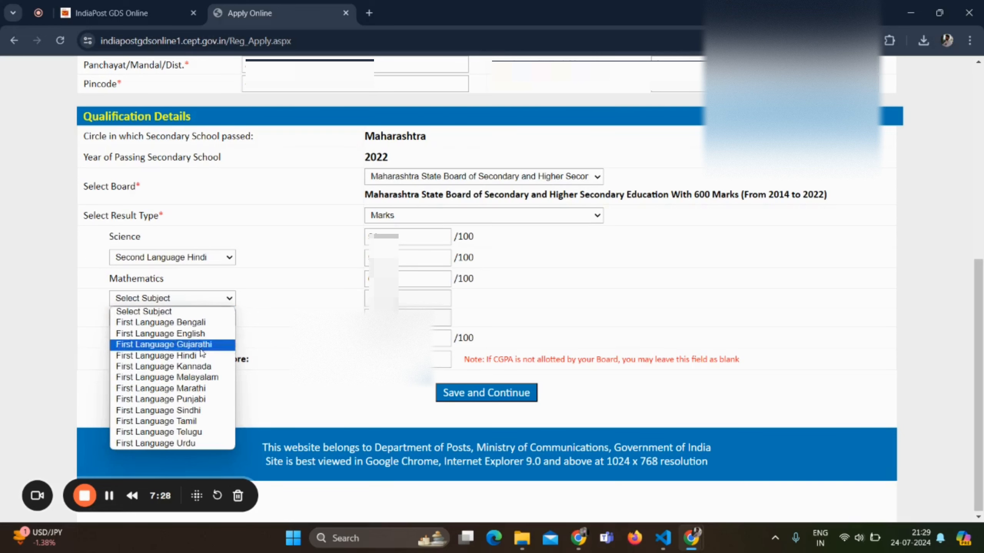
left_click(190, 389)
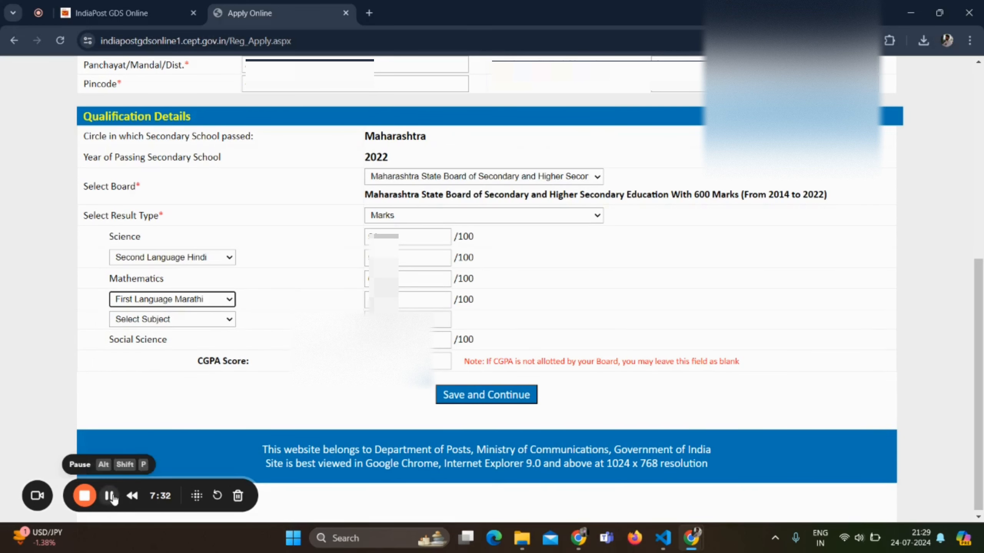
left_click(383, 299)
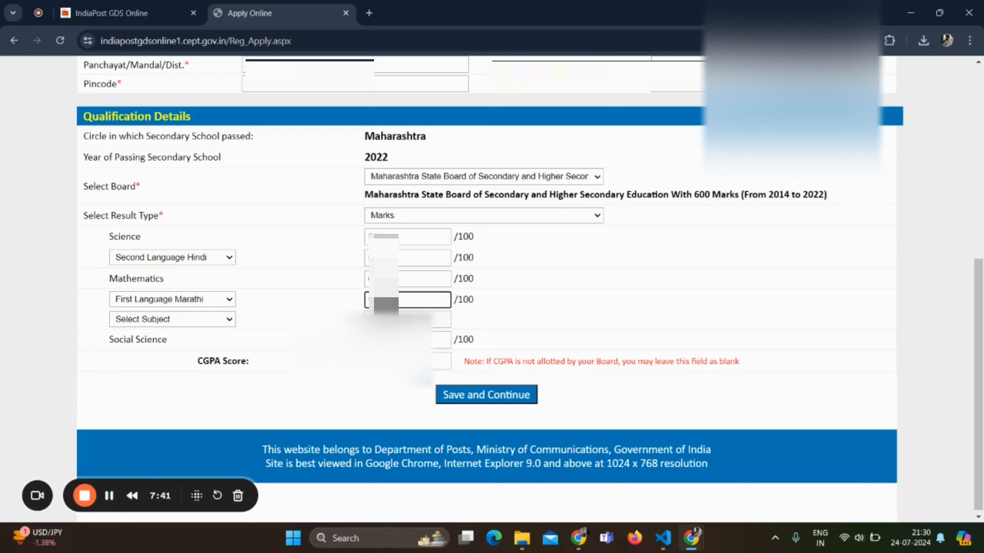
Step: Choose Third Language English for the remaining subject, and fill in its marks and the Social Science marks
left_click(175, 320)
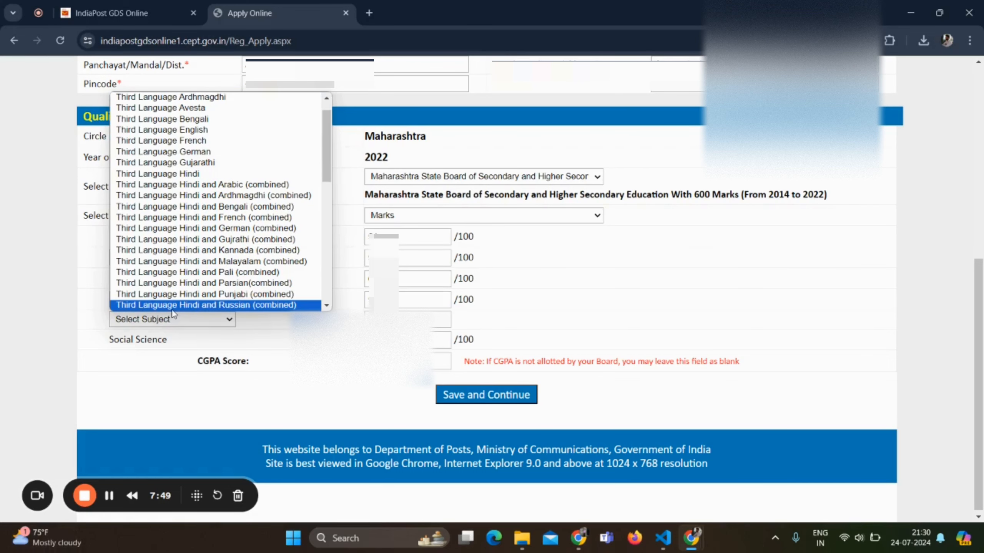
left_click(132, 132)
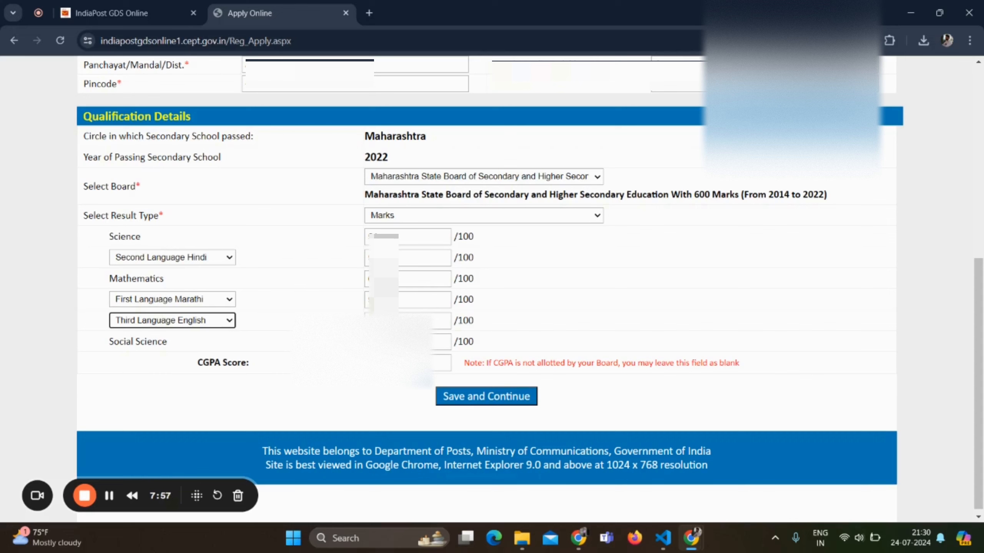
left_click(333, 349)
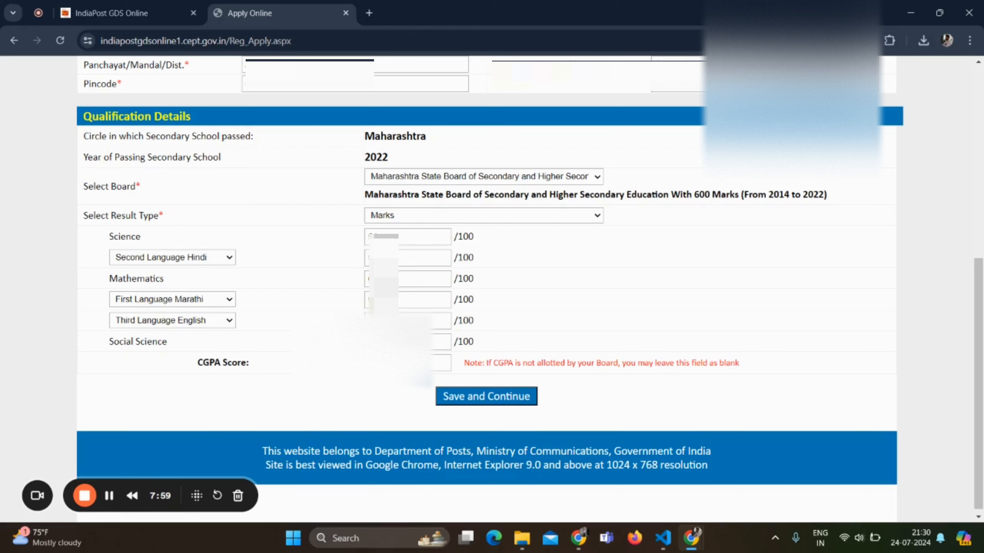
left_click(396, 322)
left_click(110, 500)
left_click(408, 341)
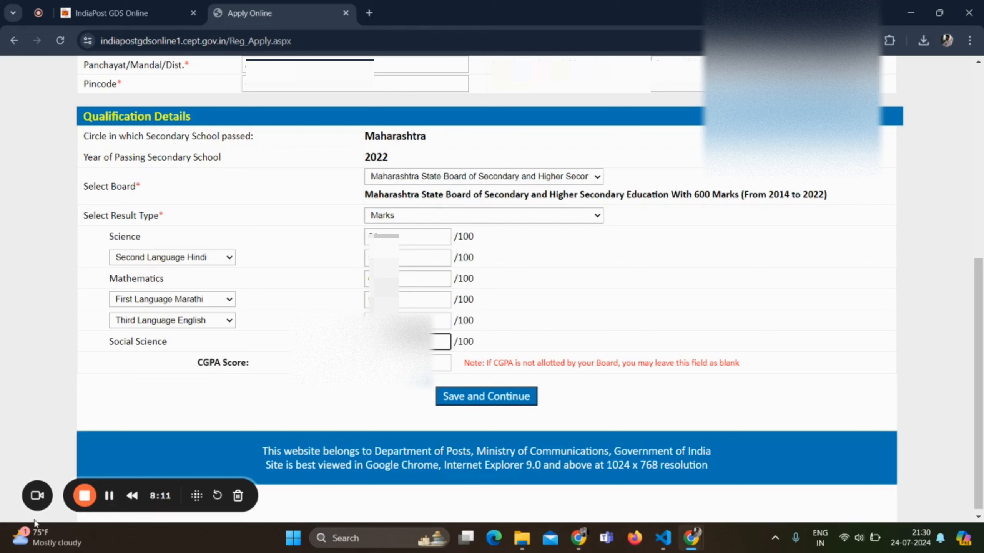
left_click(109, 497)
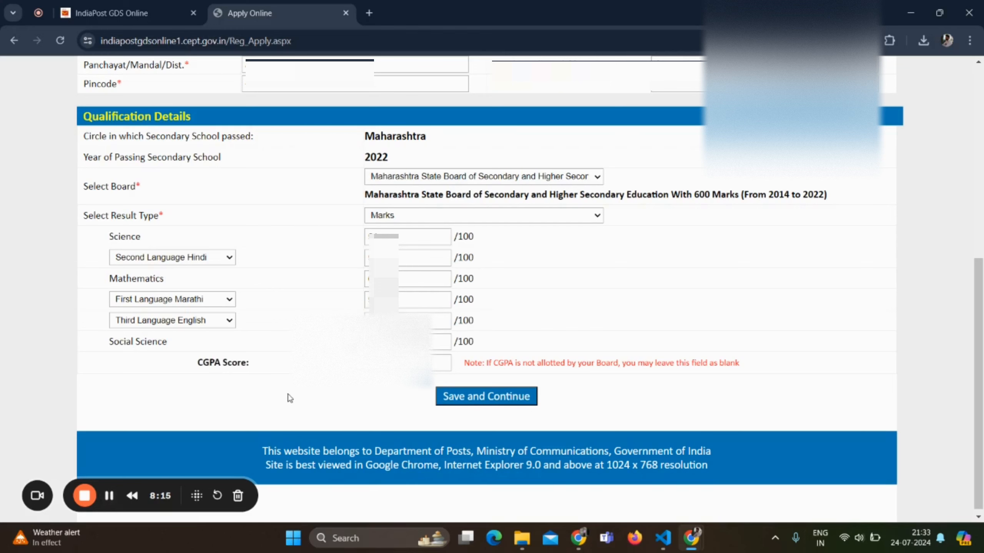
Step: Save the secondary school qualification details and continue to choosing the division and post preferences
left_click(473, 402)
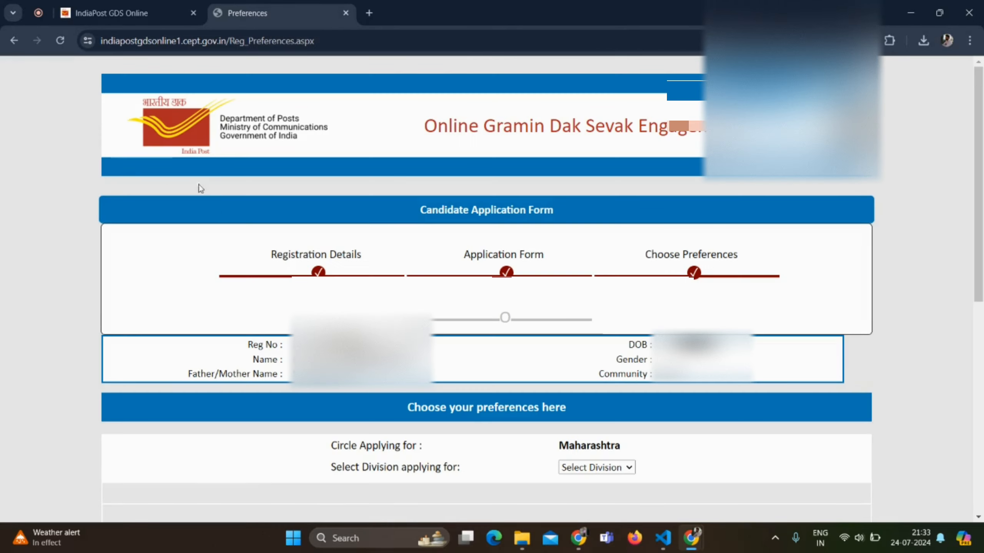
scroll(277, 374, "down", 2)
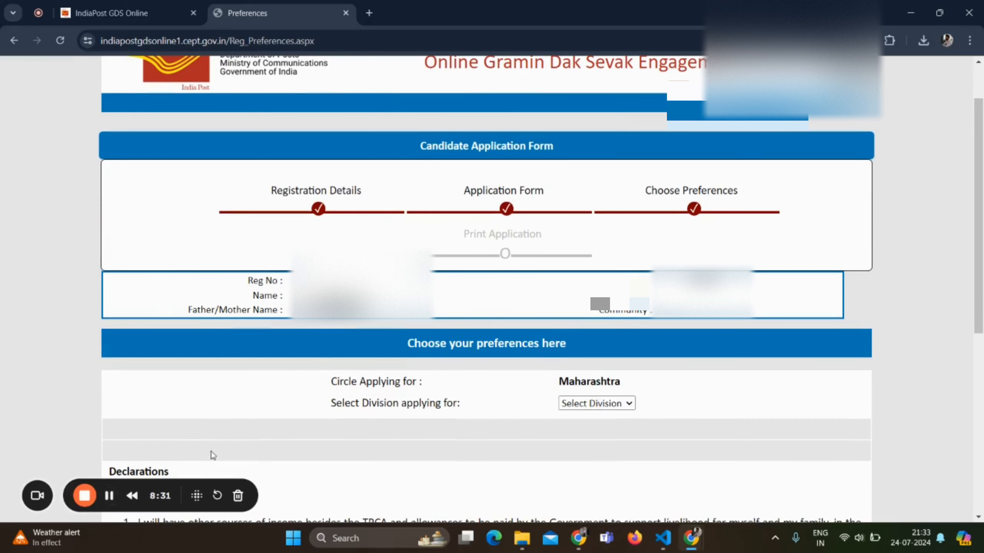
left_click(114, 500)
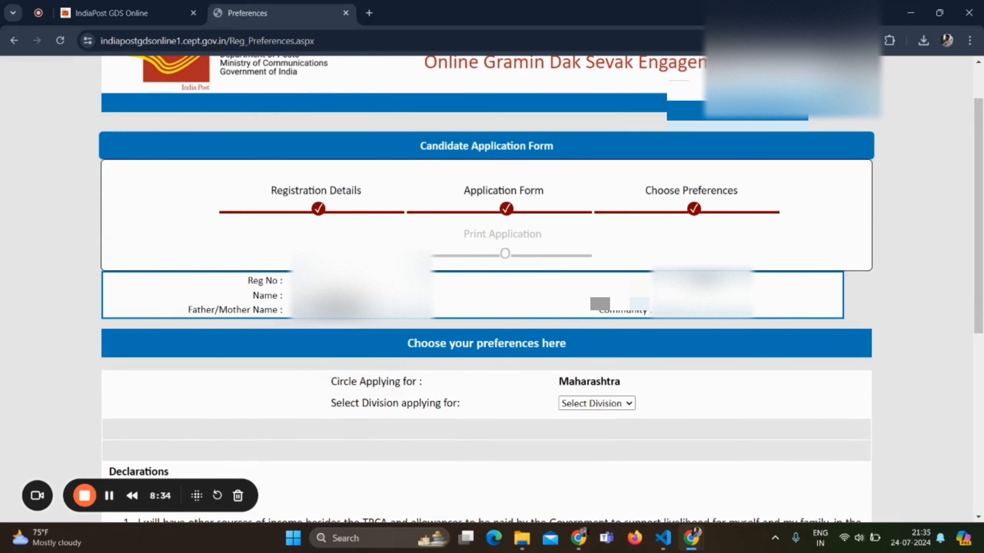
scroll(617, 182, "down", 2)
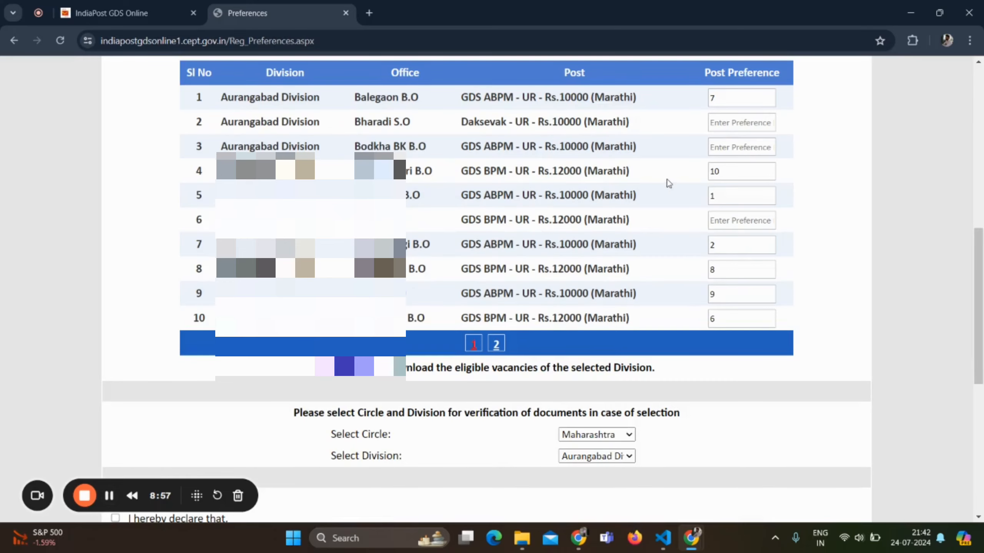
Step: Accept the declarations below the post preferences and the document verification division, and submit the application
scroll(638, 228, "down", 6)
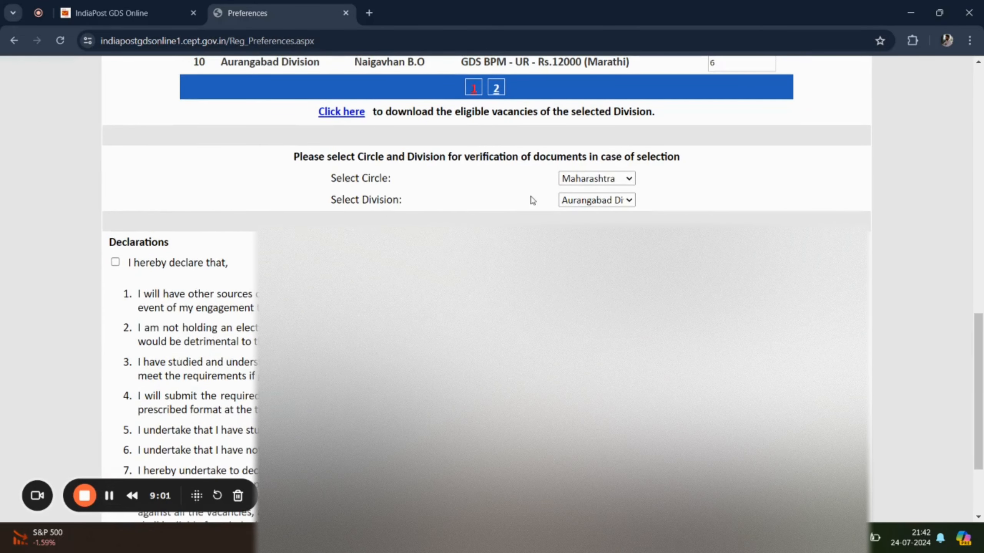
scroll(529, 200, "down", 2)
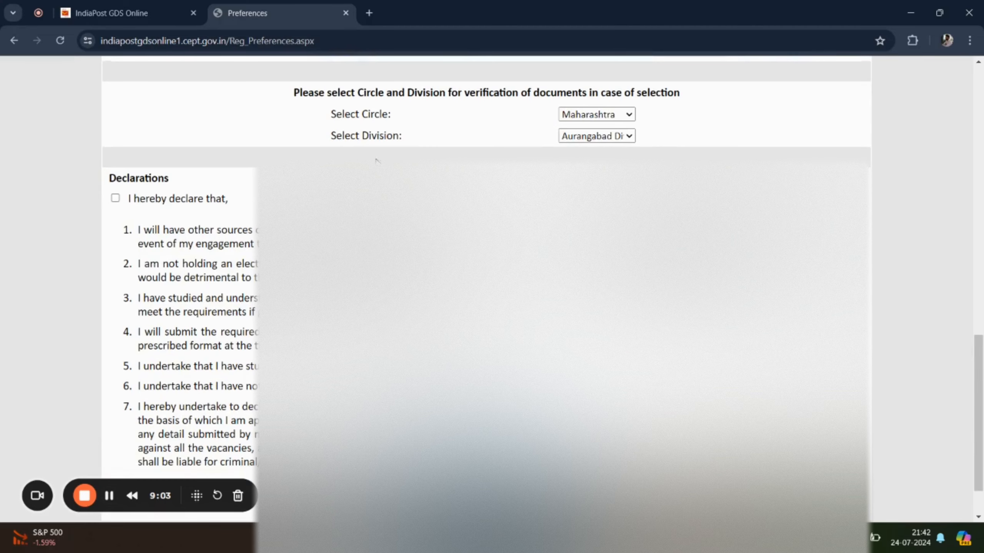
scroll(197, 191, "down", 2)
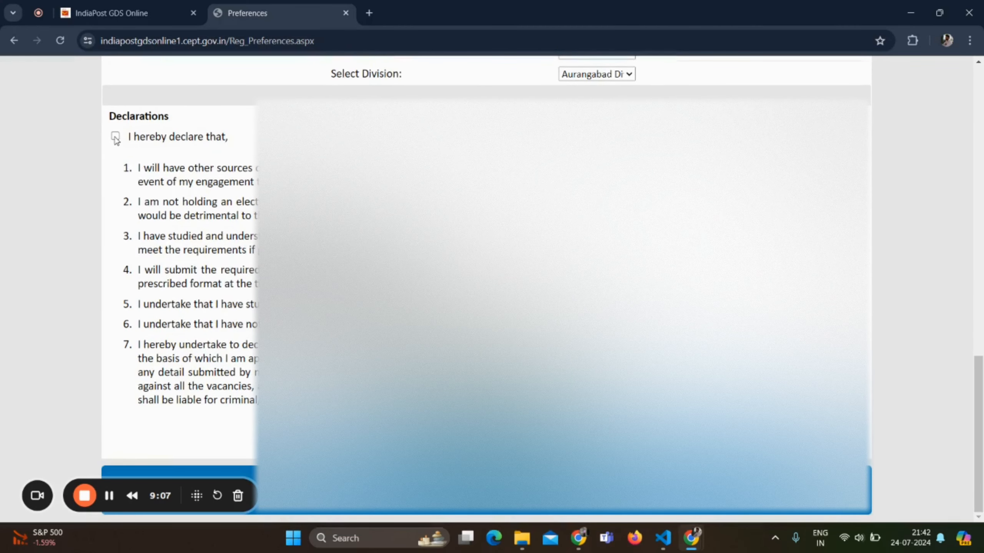
left_click(115, 137)
left_click(486, 431)
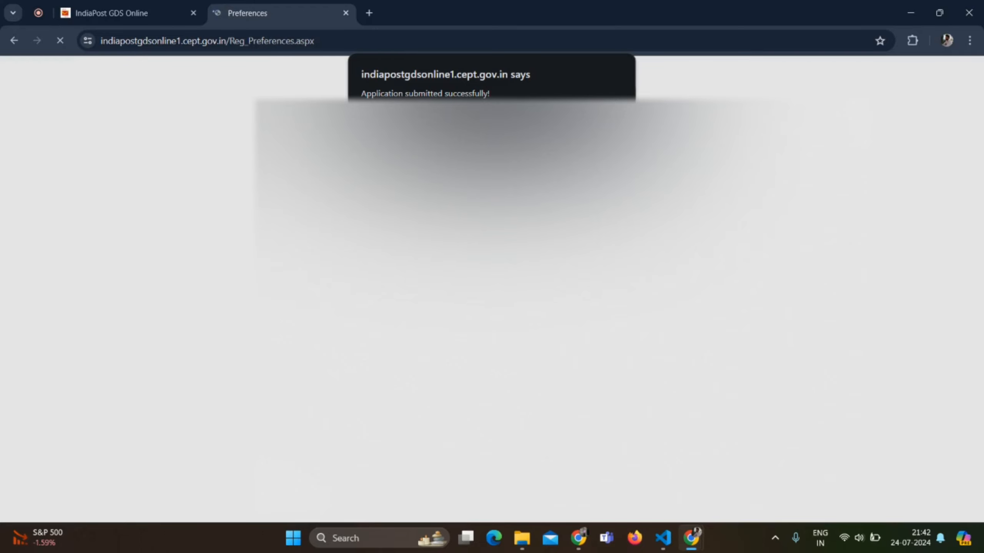
left_click(601, 120)
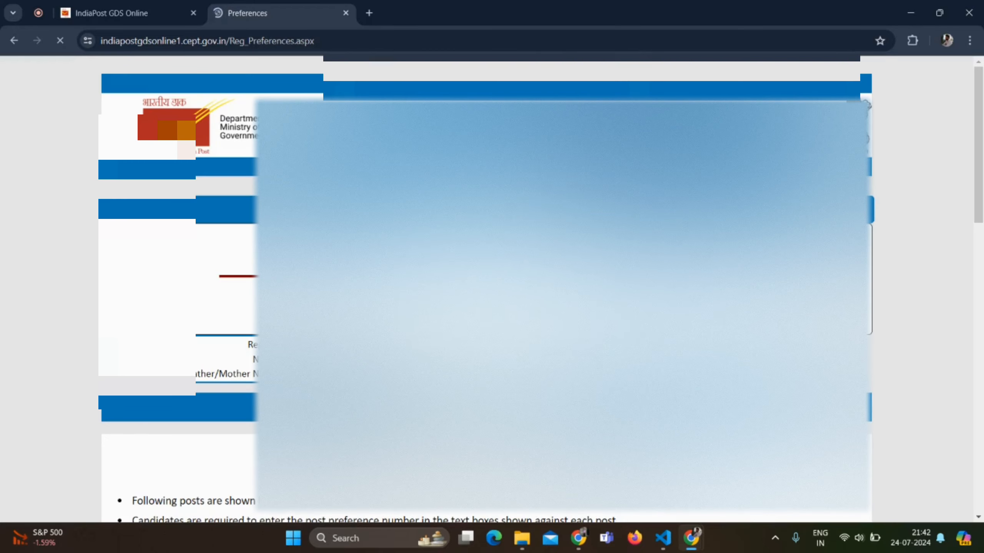
Step: Review the submitted application form, from the personal, address and qualification details to the declarations and signature
scroll(492, 289, "down", 4)
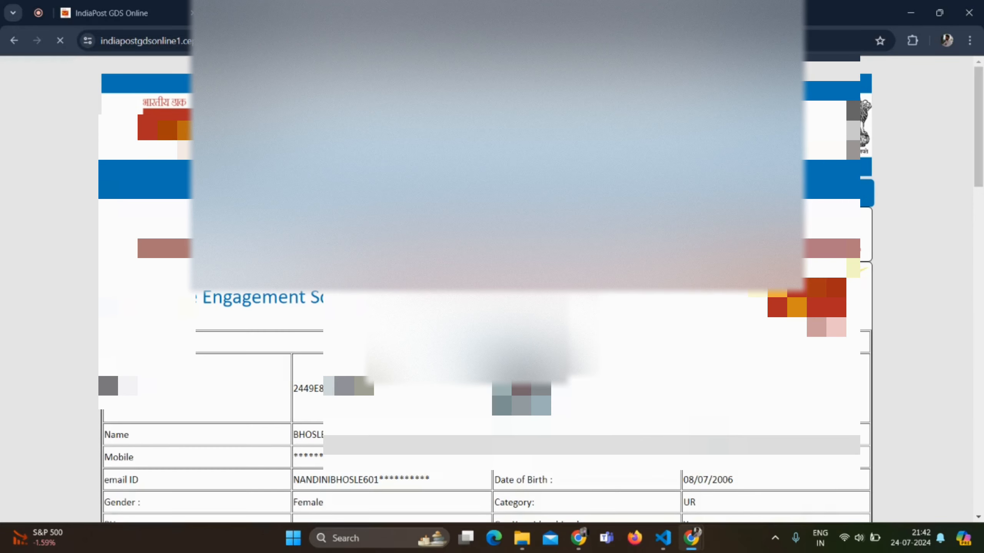
scroll(485, 291, "down", 5)
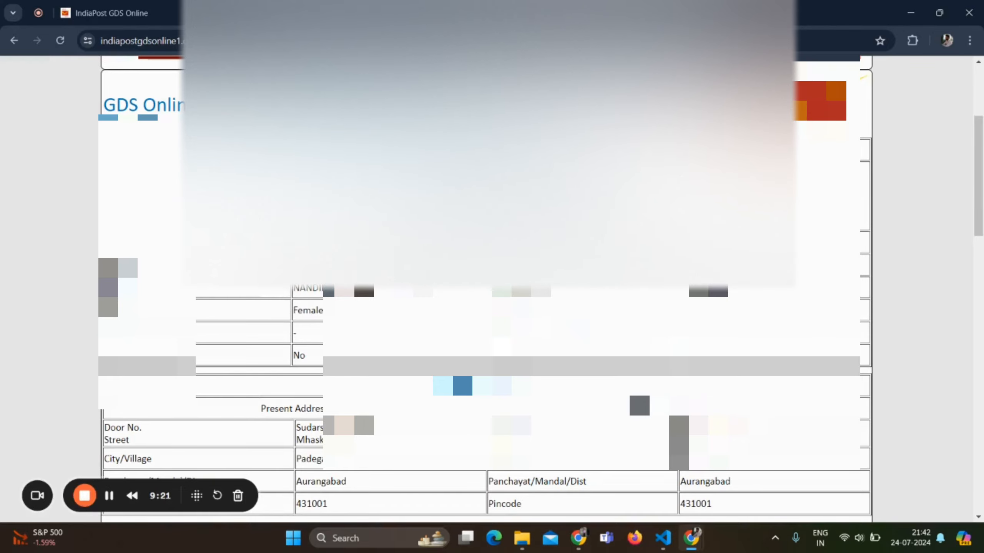
scroll(484, 290, "down", 3)
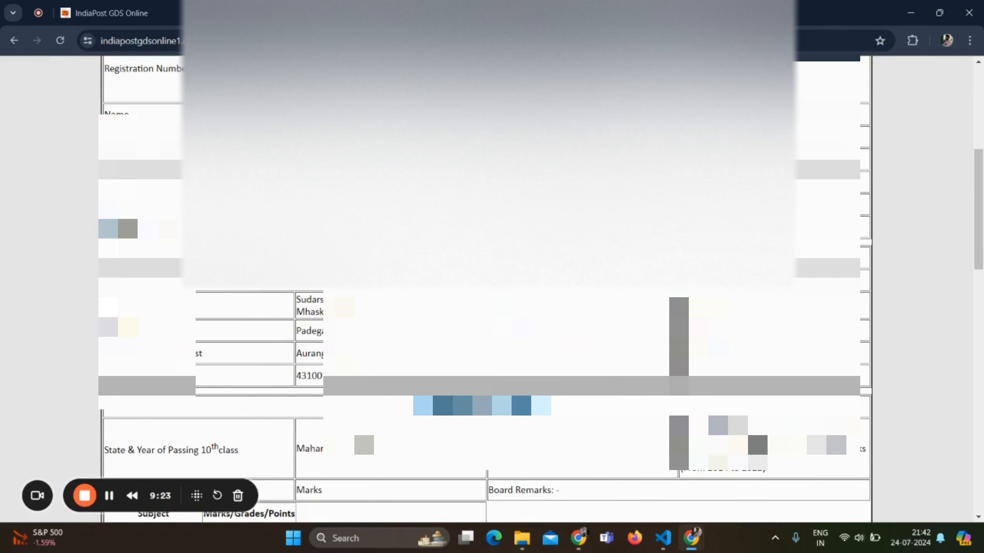
scroll(484, 291, "down", 5)
scroll(484, 290, "down", 10)
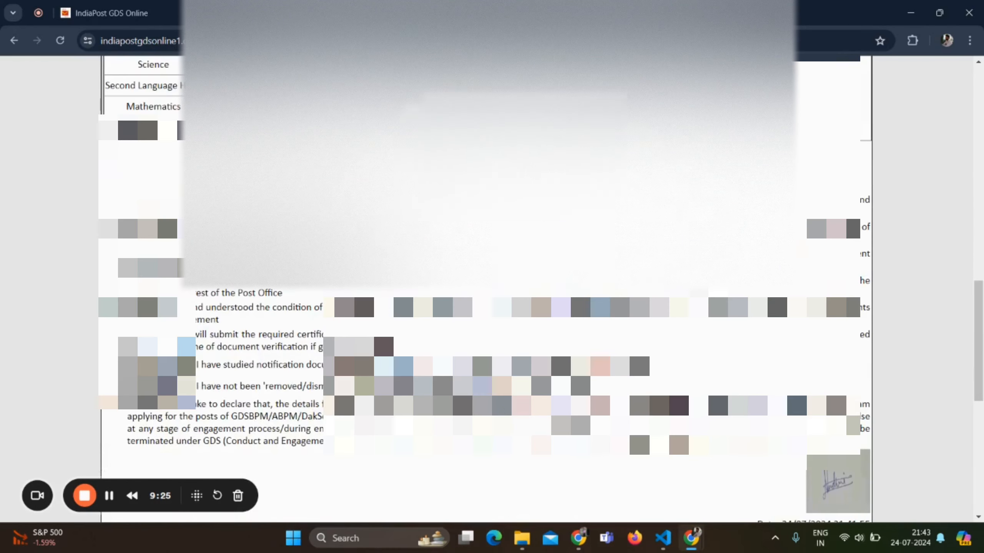
scroll(484, 290, "down", 3)
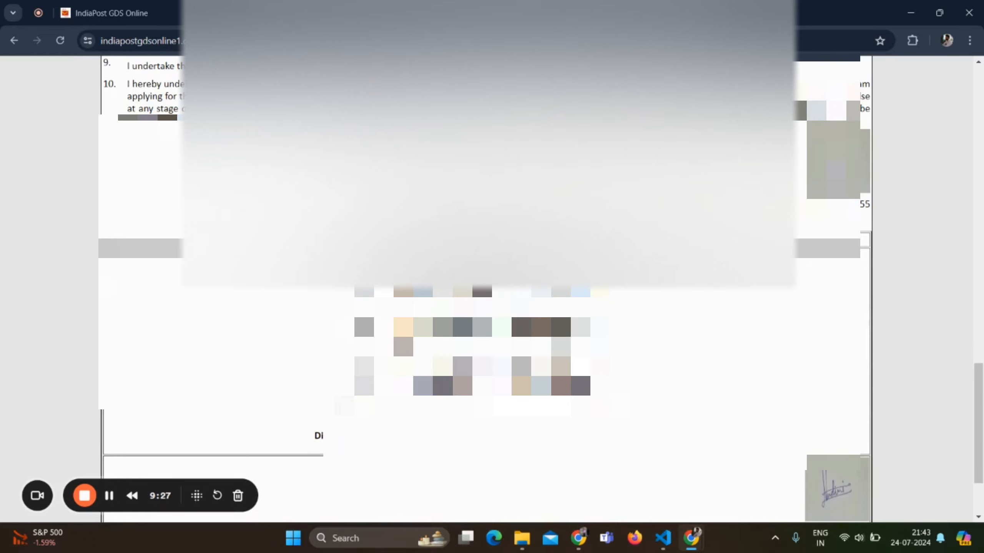
scroll(484, 290, "down", 3)
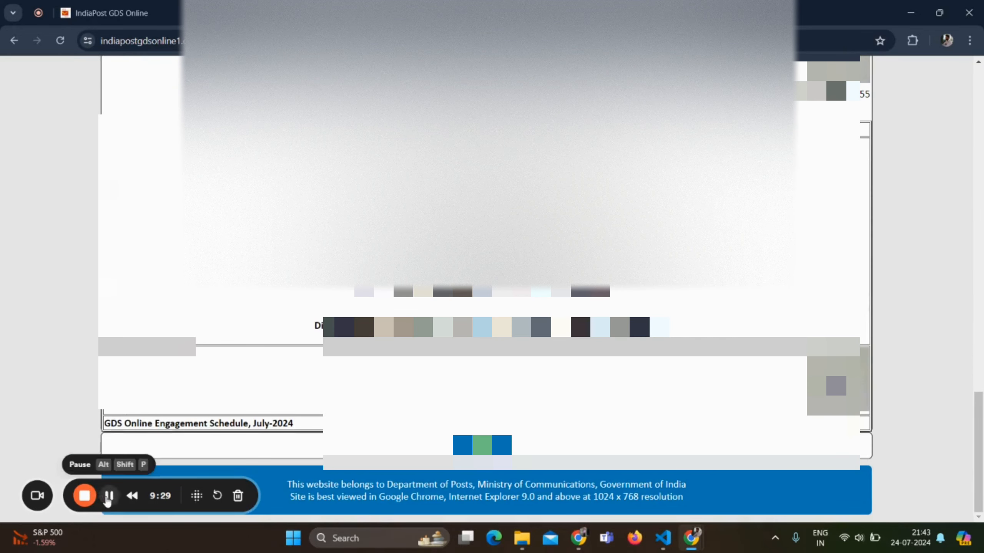
Step: Print the submitted candidate application form to a file and save it in the Downloads folder
left_click(482, 445)
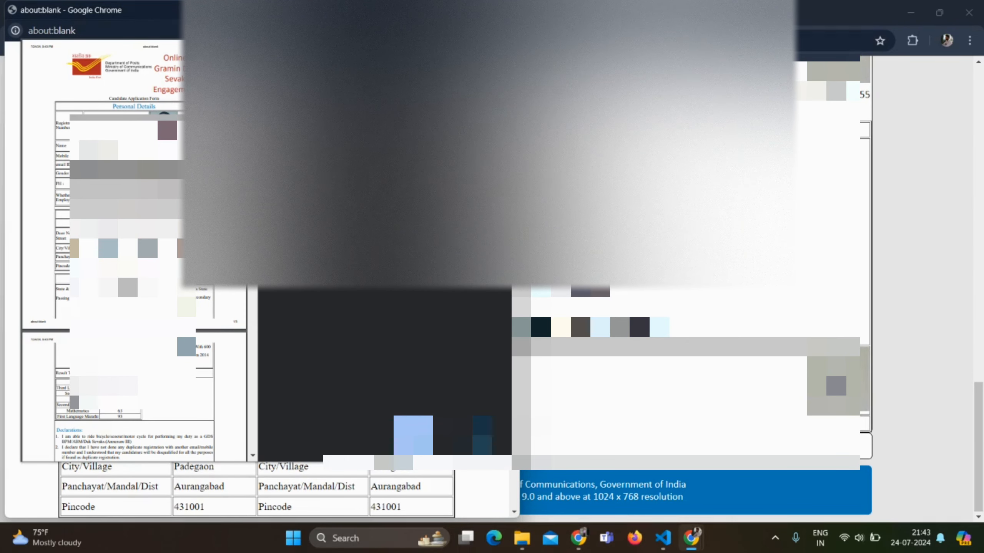
left_click(423, 116)
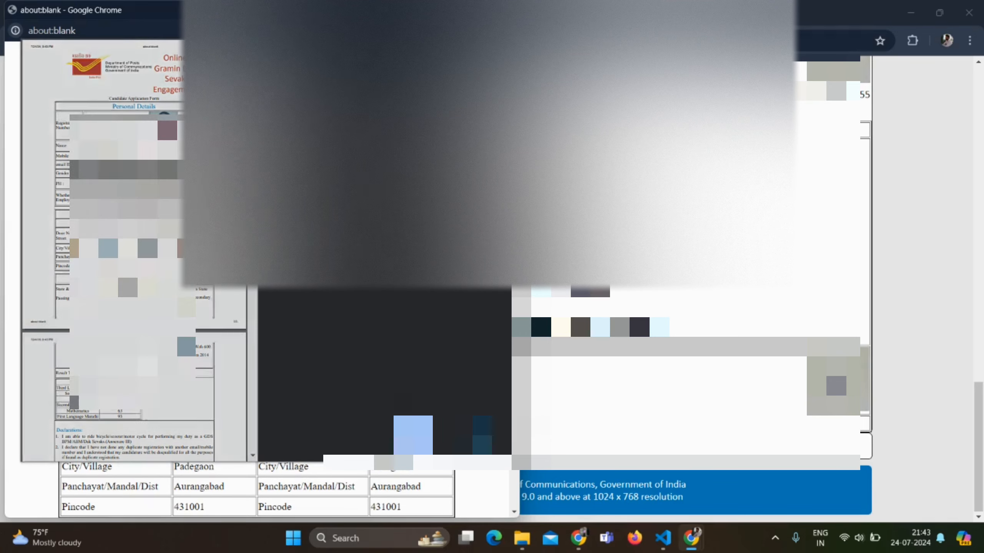
left_click(415, 441)
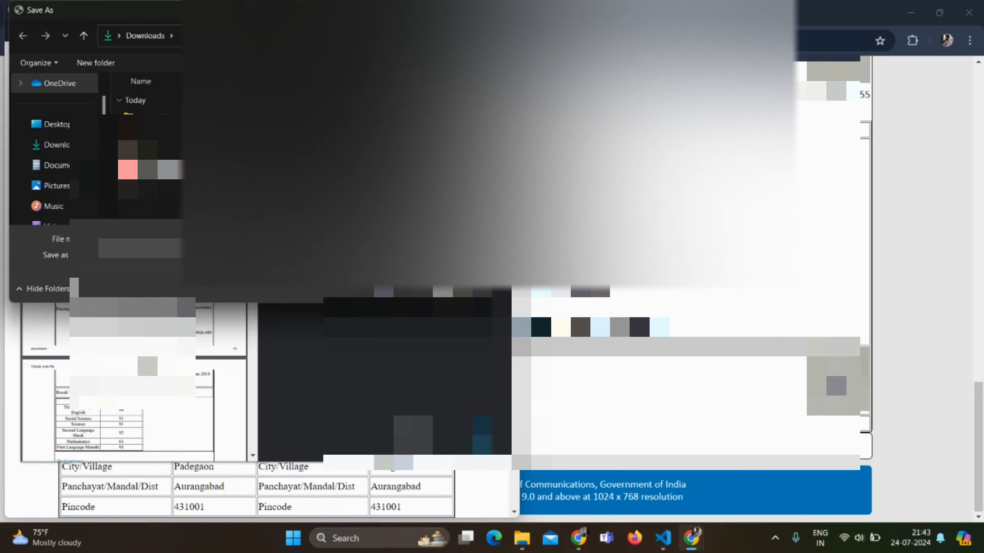
left_click(383, 290)
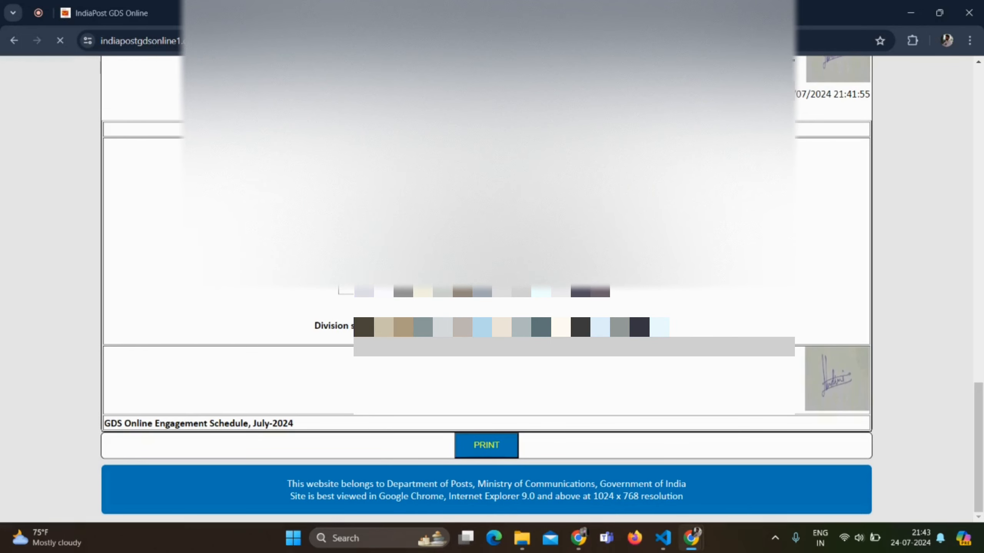
scroll(162, 65, "down", 15)
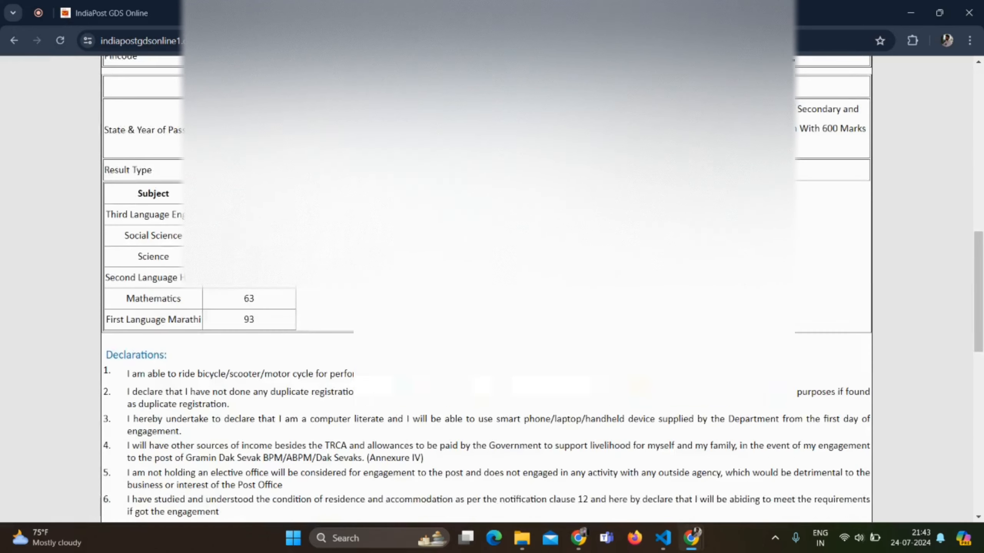
scroll(487, 288, "down", 6)
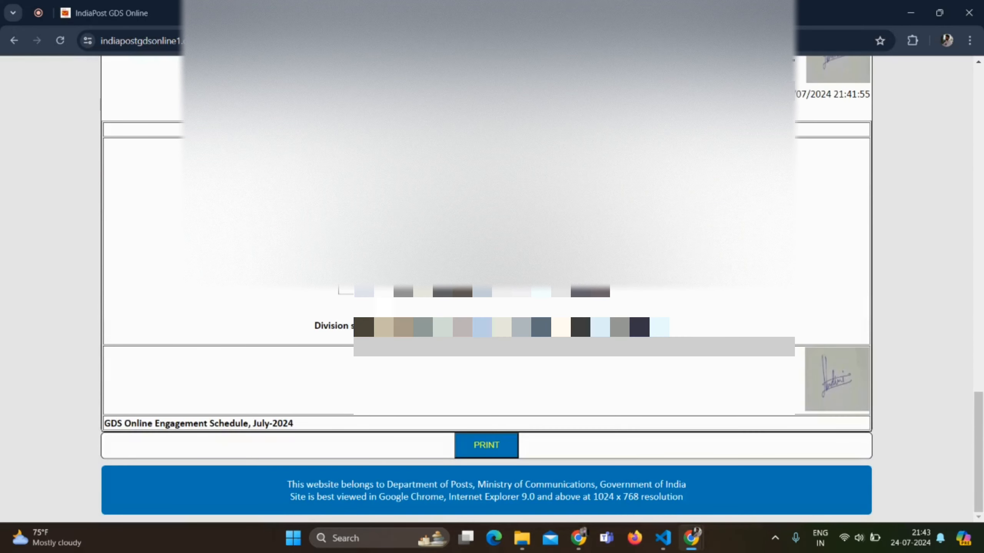
left_click(150, 14)
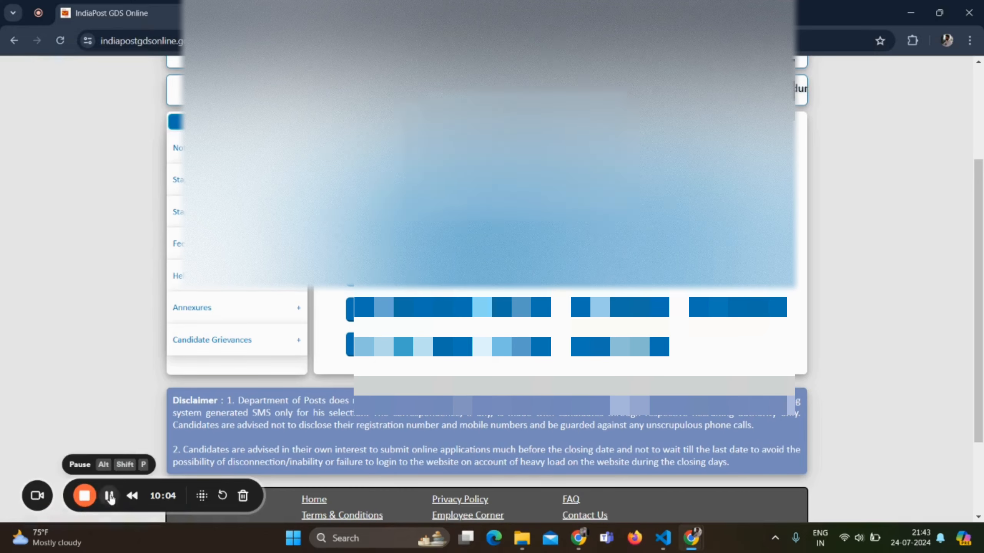
left_click(109, 496)
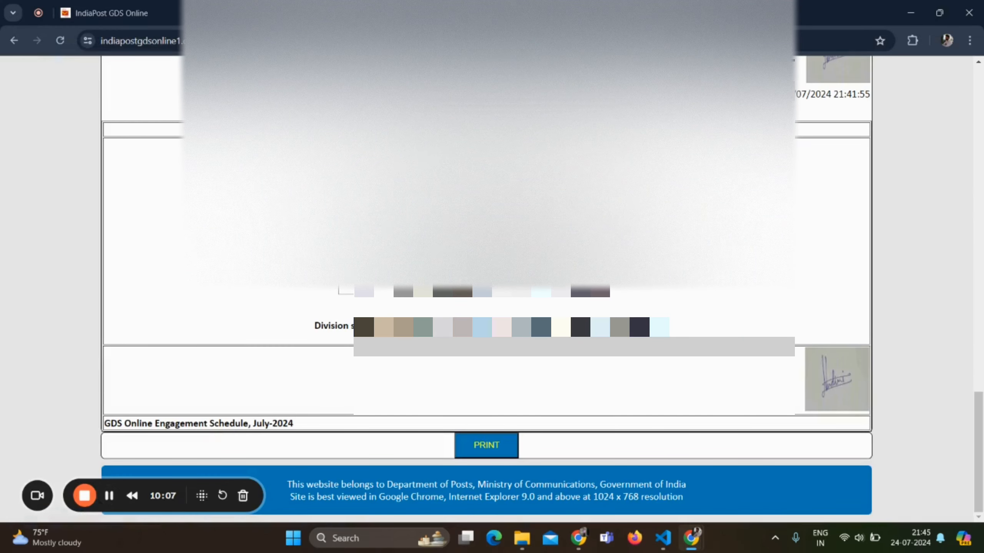